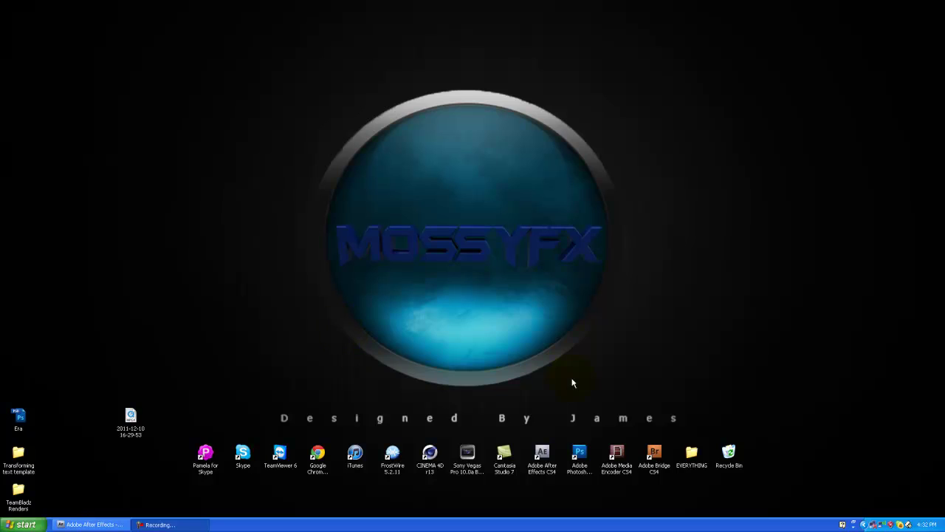
click(556, 301)
click(89, 526)
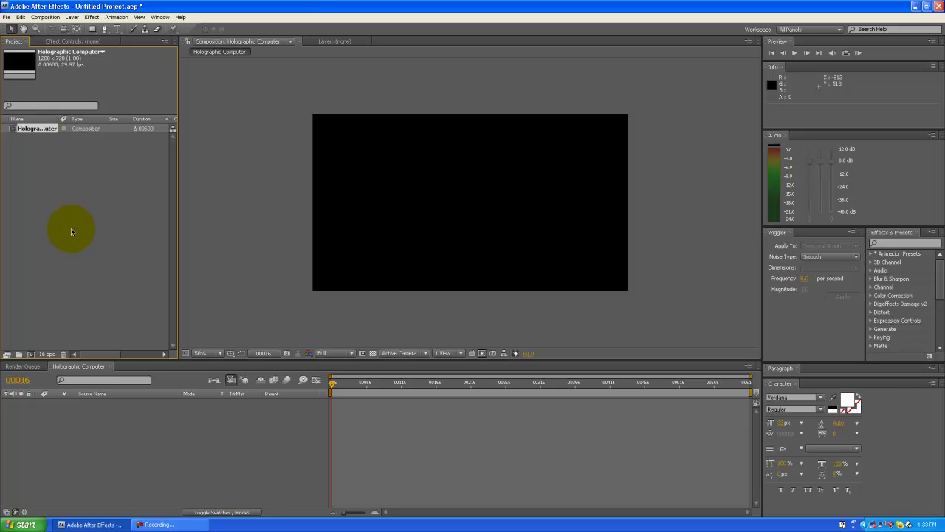
click(7, 16)
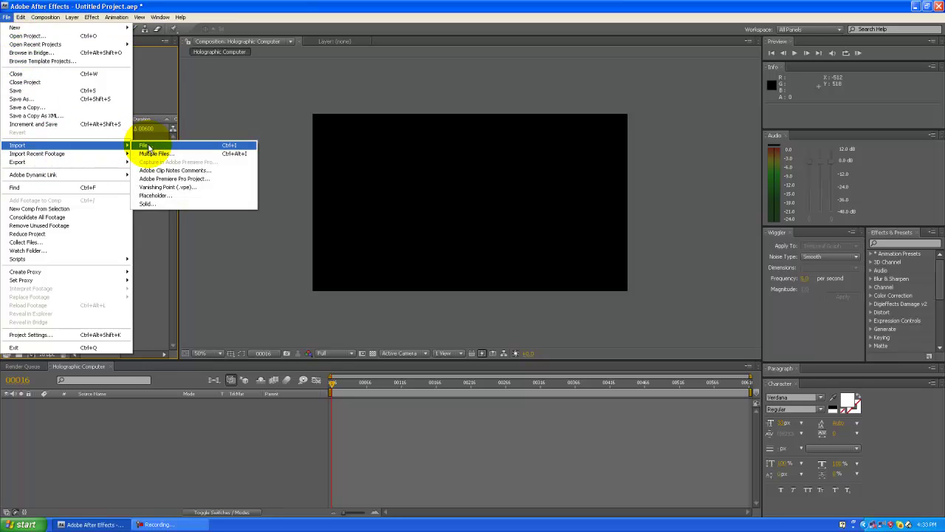
click(147, 145)
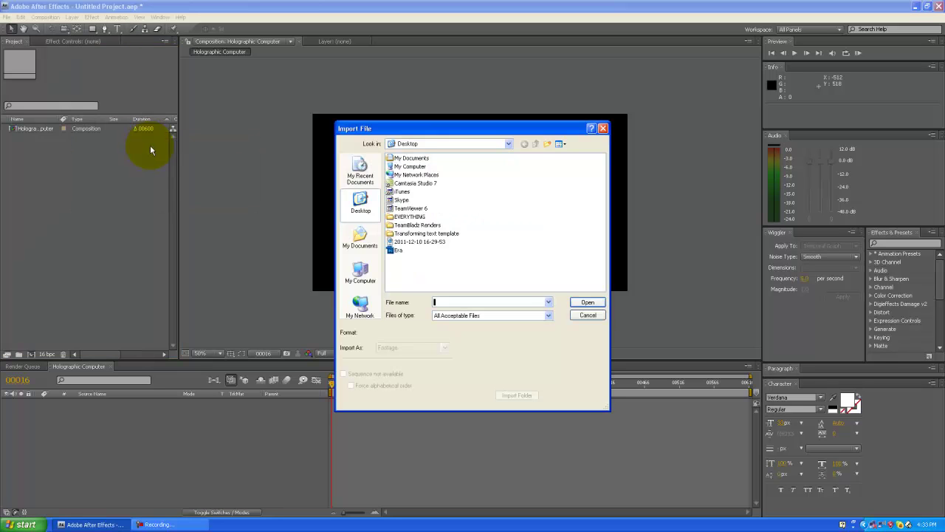
double_click(418, 241)
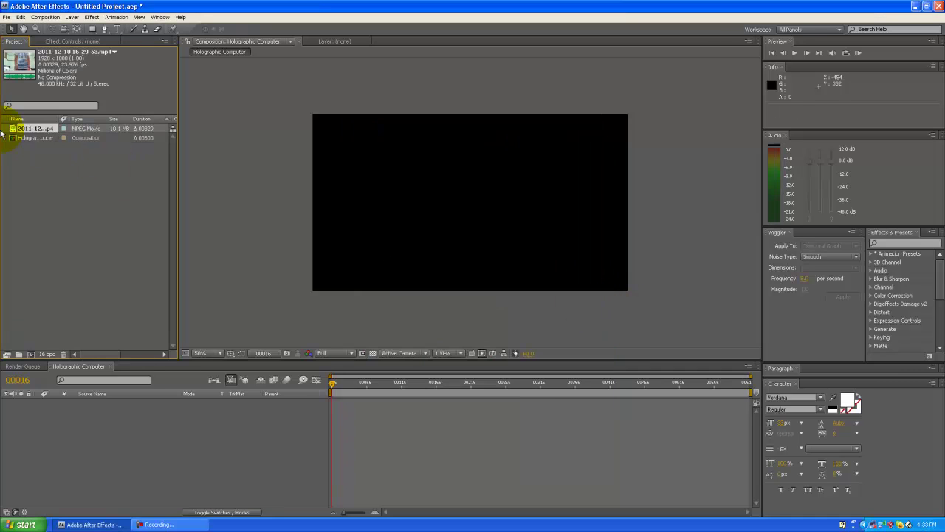
drag(28, 127, 470, 196)
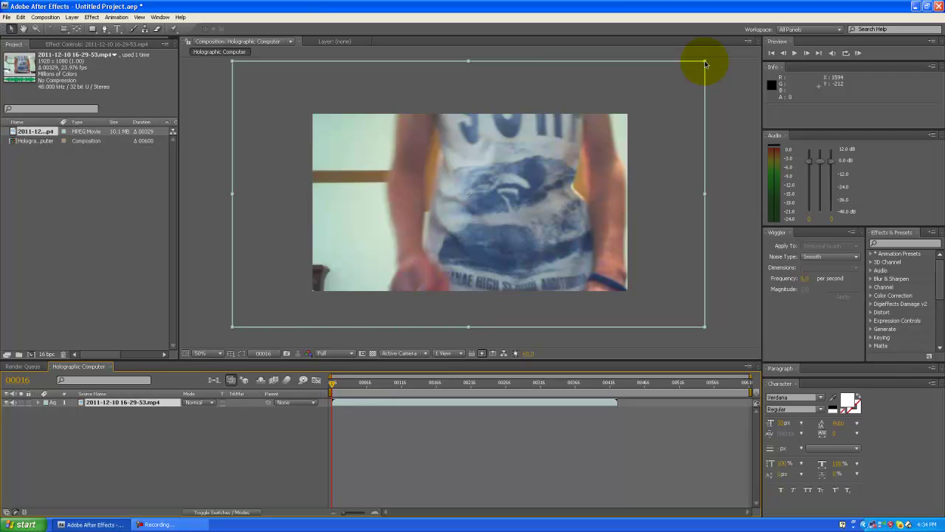
Step: Scale the footage down to 67% and centre it at 640, 360 so it fills the composition frame
drag(703, 64, 640, 109)
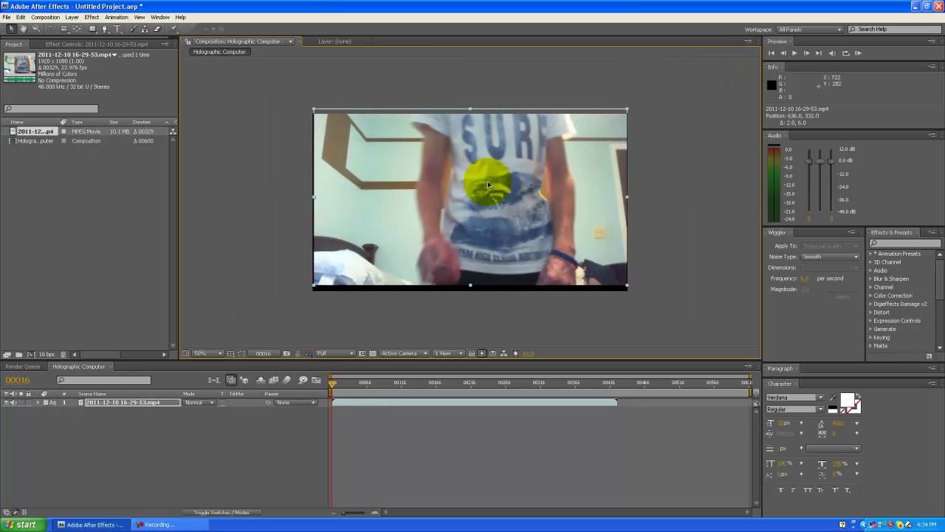
drag(489, 182, 491, 191)
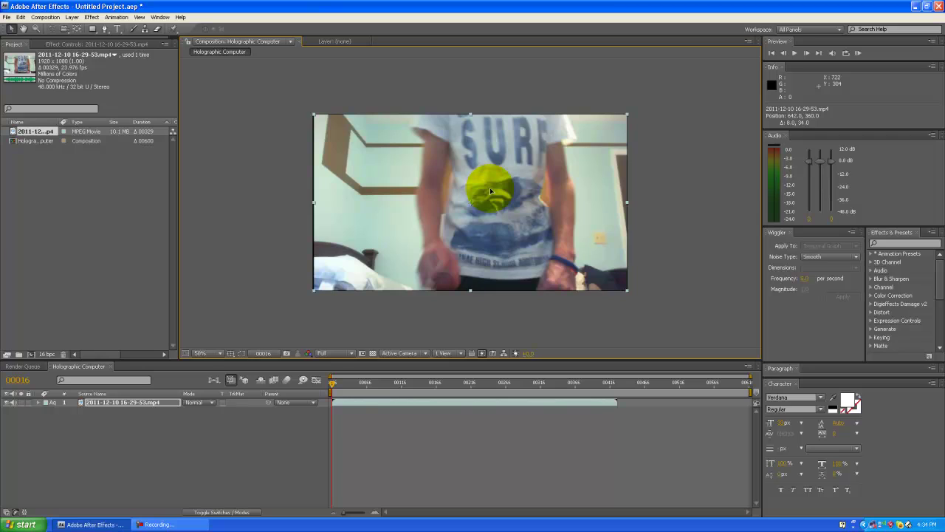
click(629, 295)
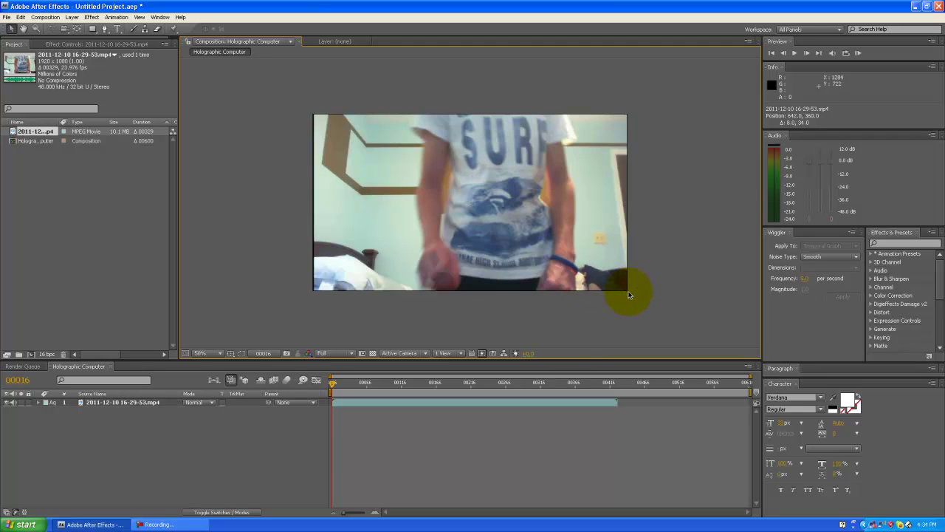
click(627, 294)
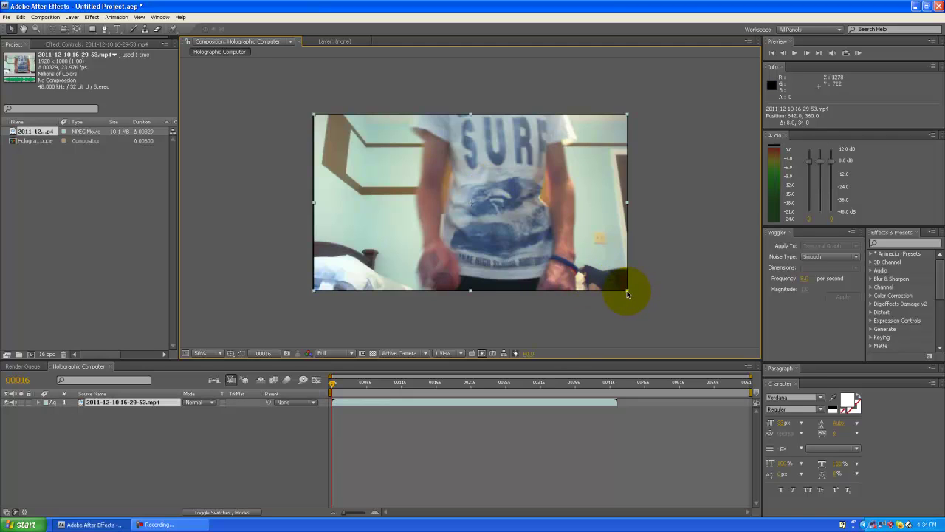
drag(628, 294, 630, 295)
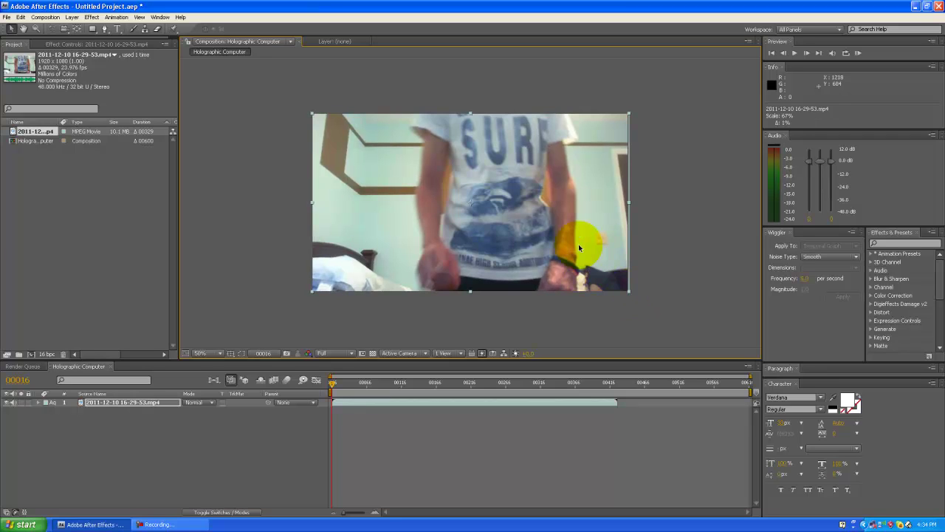
drag(570, 215, 568, 215)
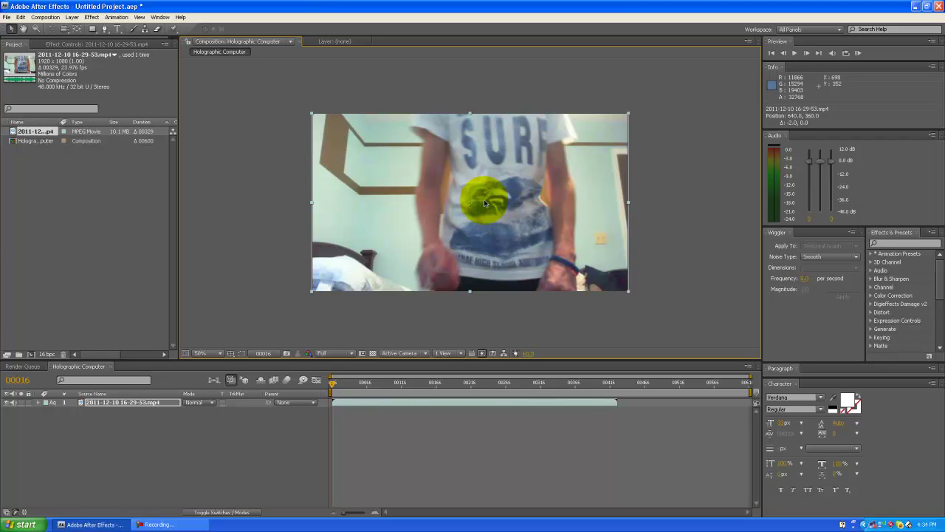
Step: Move the current time to frame 79, where both hands are spread apart
click(340, 383)
click(356, 384)
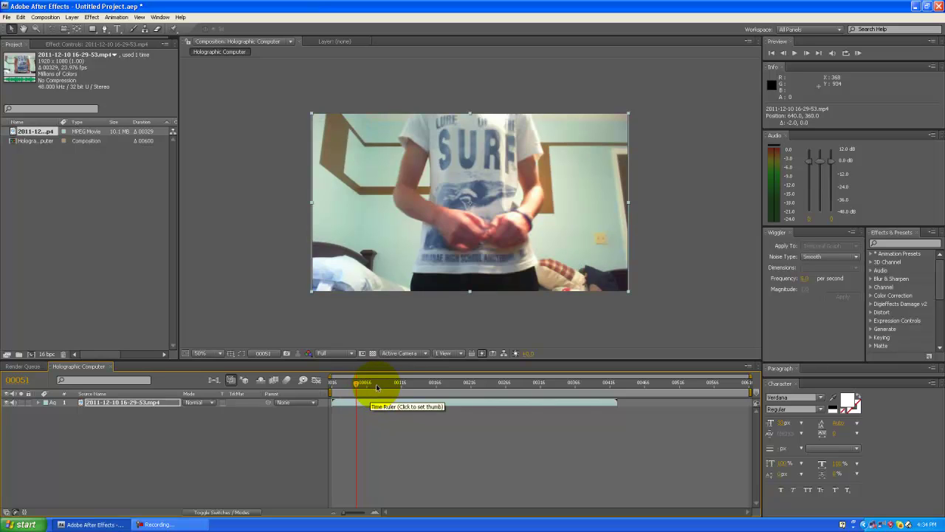
click(377, 383)
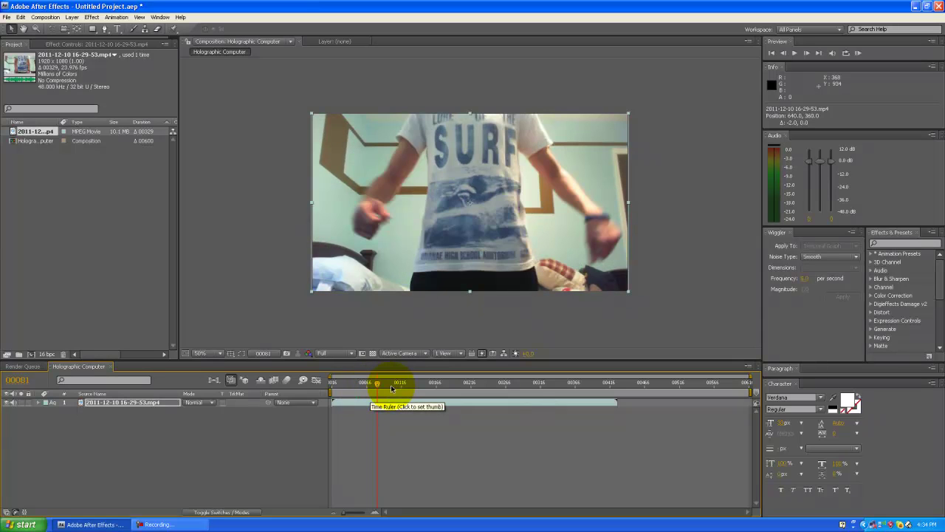
click(392, 385)
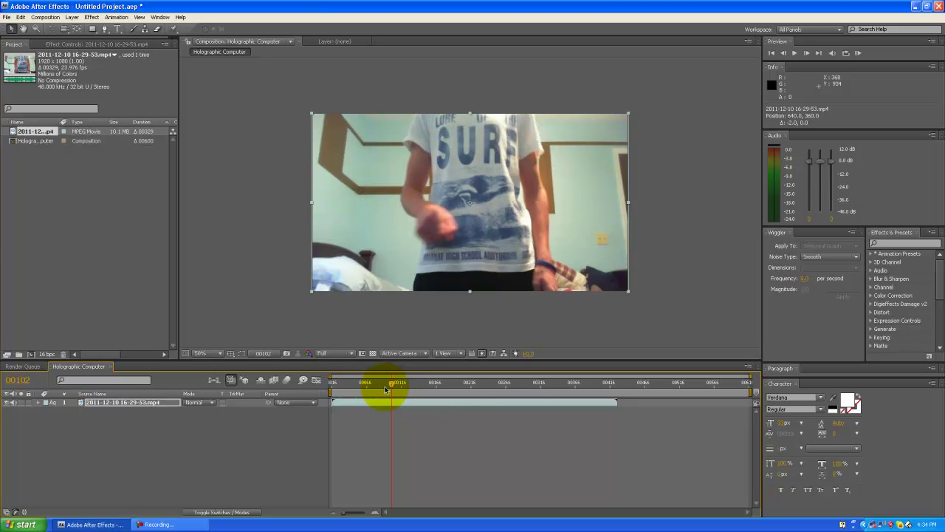
click(381, 386)
click(380, 385)
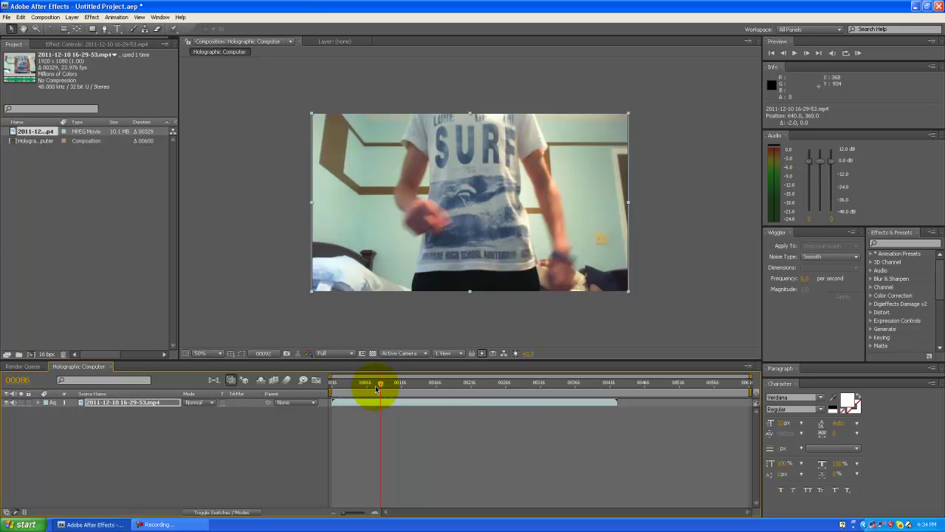
click(376, 386)
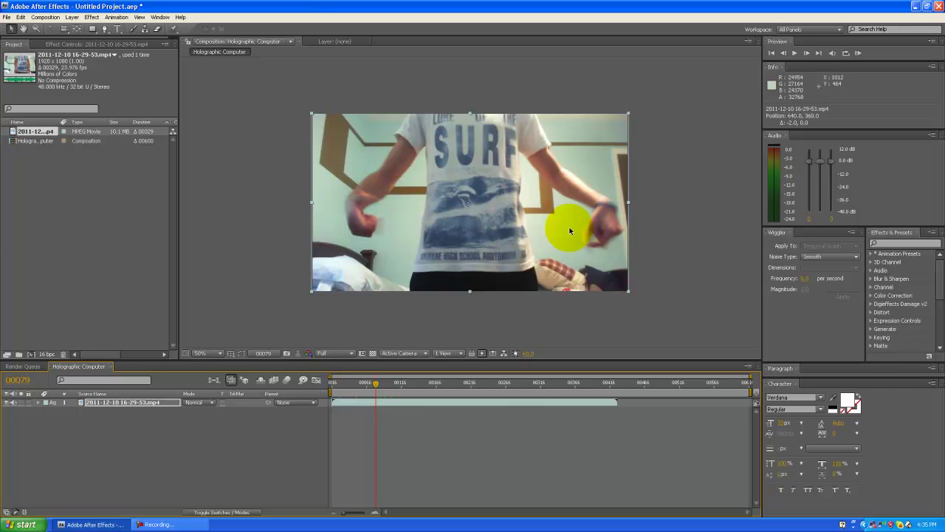
Step: Create a new bright blue solid layer at the composition's size
right_click(137, 437)
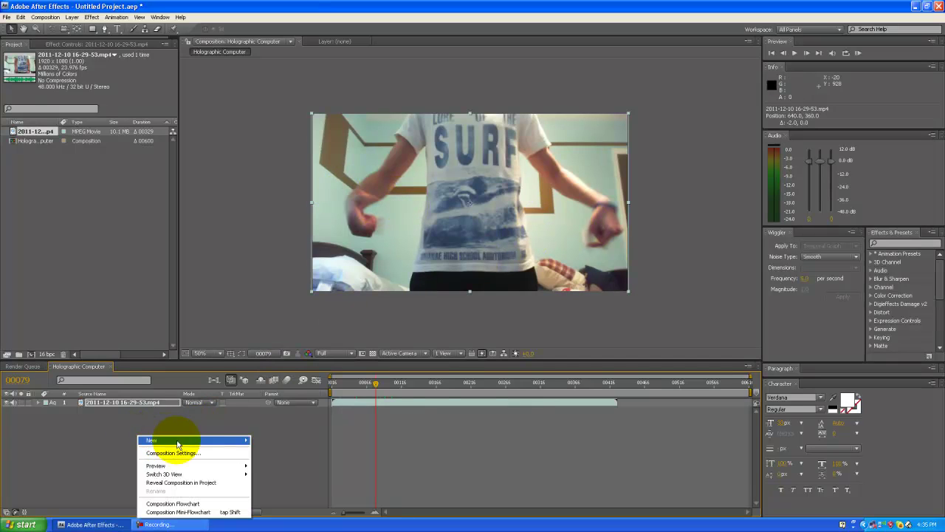
mouse_move(247, 441)
click(267, 461)
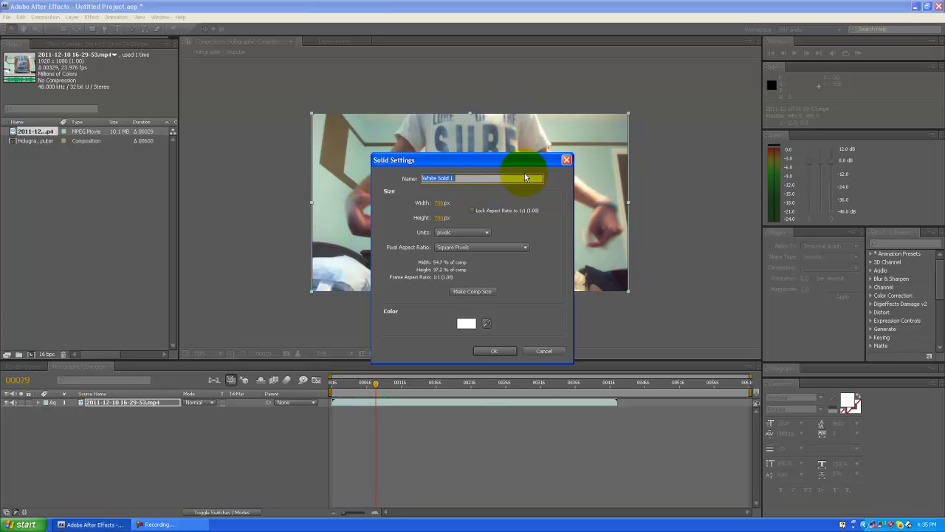
click(442, 203)
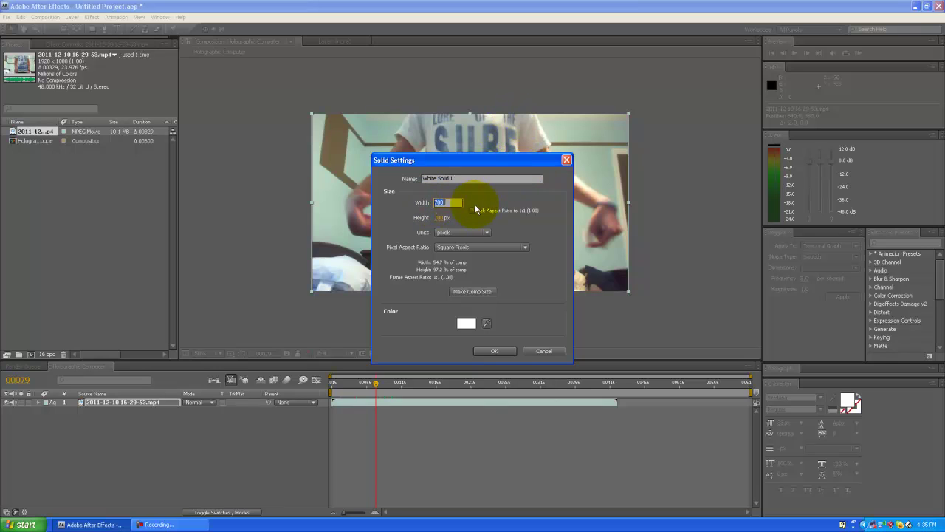
click(478, 291)
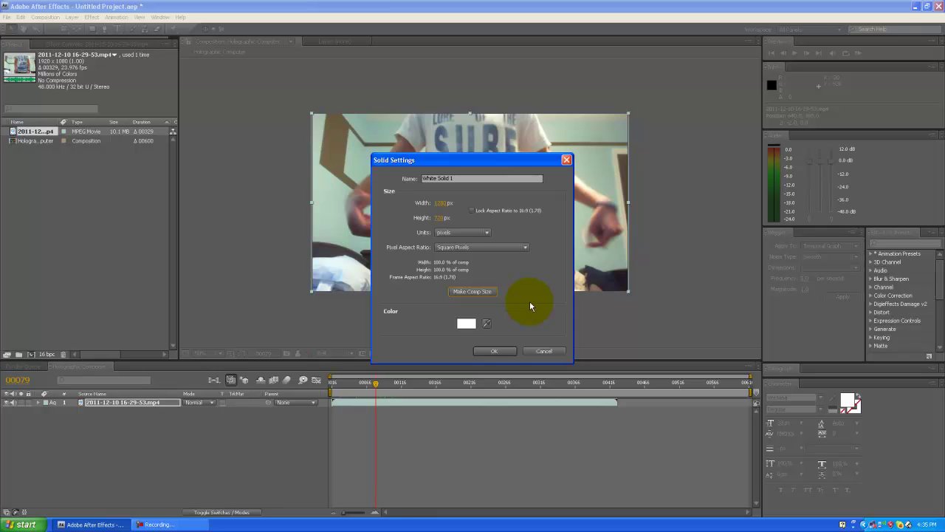
click(466, 323)
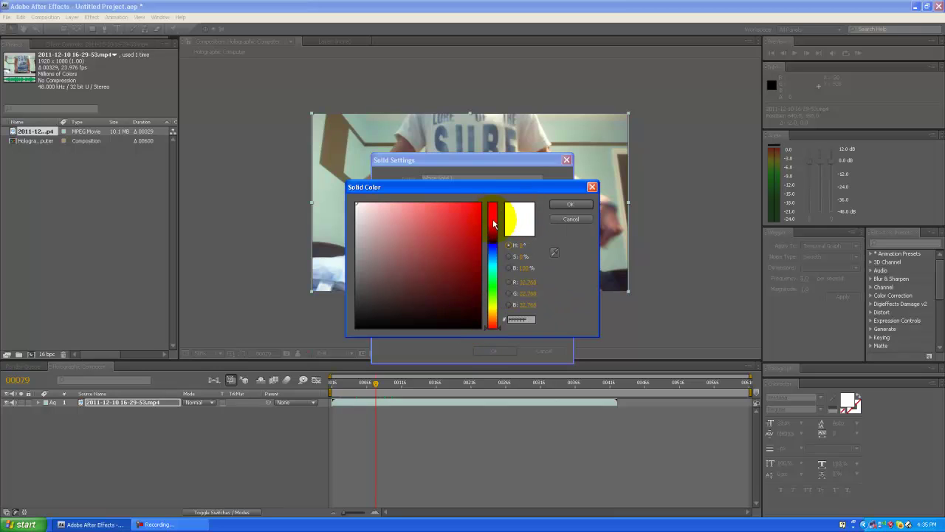
drag(494, 223, 497, 257)
drag(467, 215, 476, 206)
click(578, 210)
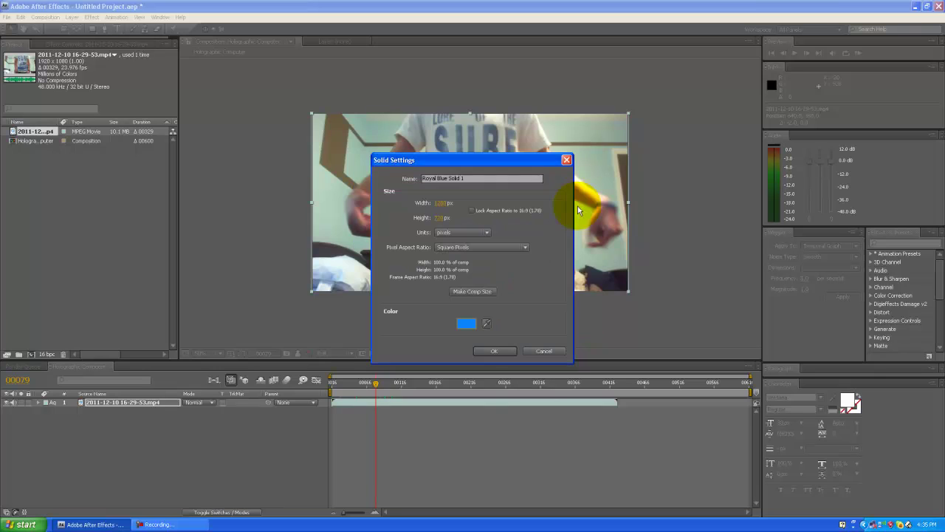
click(497, 352)
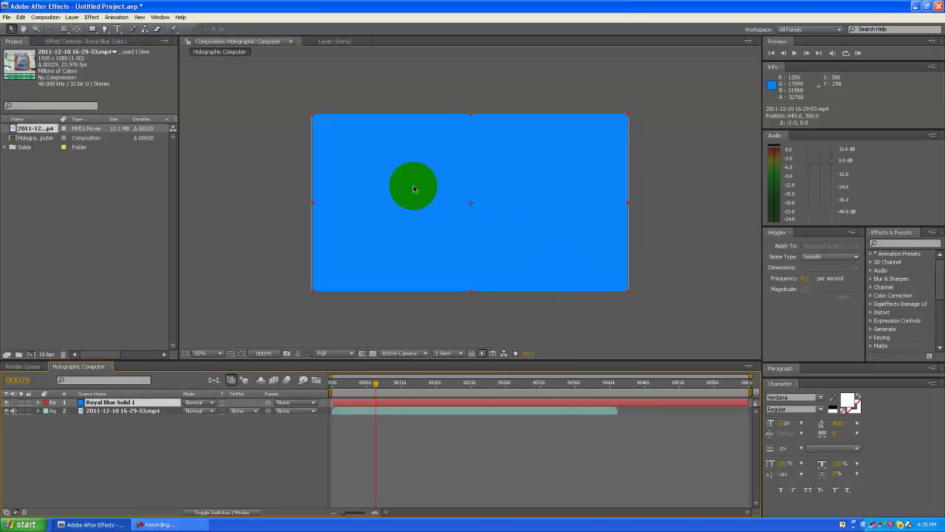
mouse_move(514, 201)
mouse_down()
mouse_move(494, 144)
mouse_move(472, 135)
mouse_move(410, 166)
mouse_move(512, 192)
mouse_move(344, 274)
mouse_move(362, 222)
mouse_move(547, 209)
mouse_move(553, 197)
mouse_move(530, 173)
mouse_up()
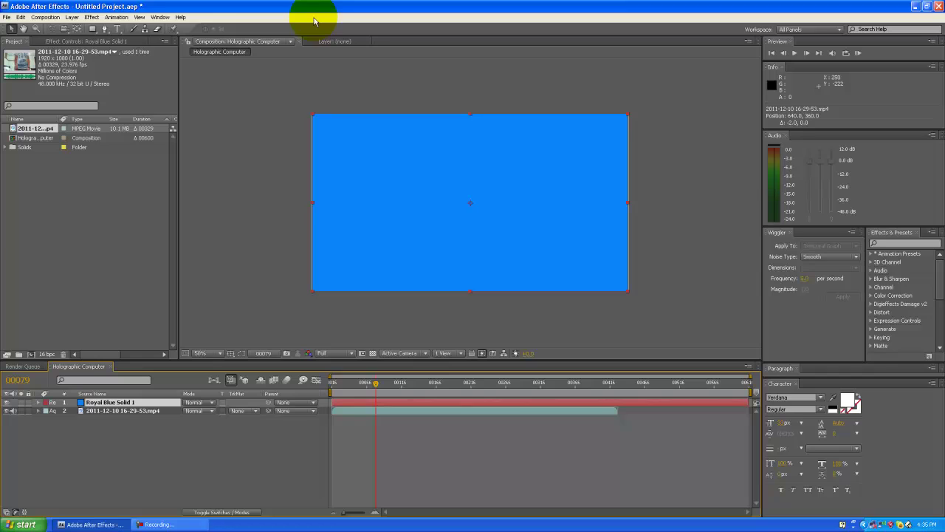
Step: Draw a rounded-rectangle mask about 948 × 288 px on the blue solid, spanning the space between the two hands
click(93, 28)
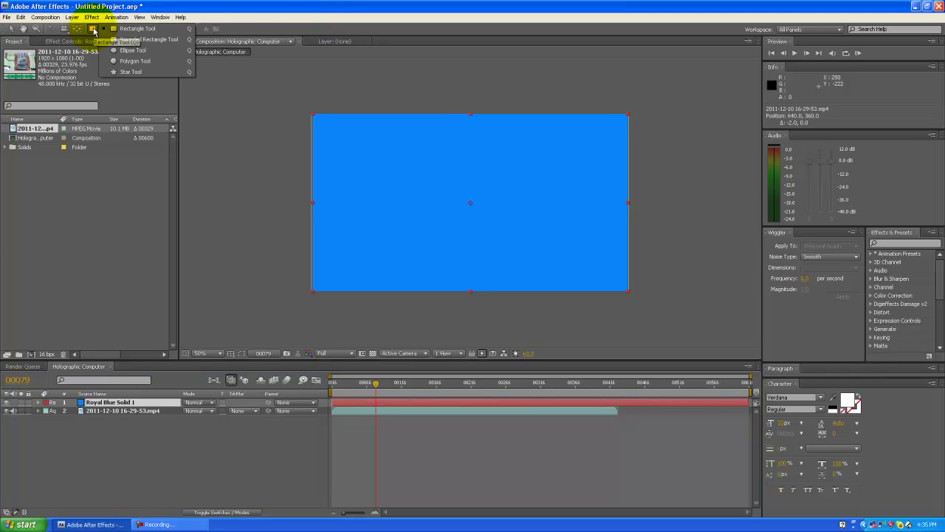
click(149, 46)
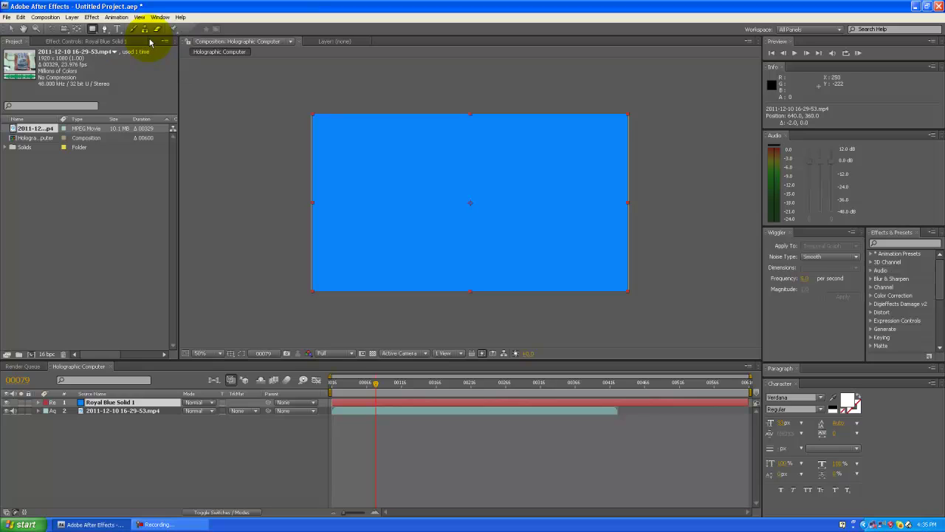
mouse_move(436, 206)
mouse_down()
mouse_move(386, 179)
mouse_move(365, 190)
mouse_move(362, 182)
mouse_move(450, 211)
mouse_up()
drag(522, 221, 593, 249)
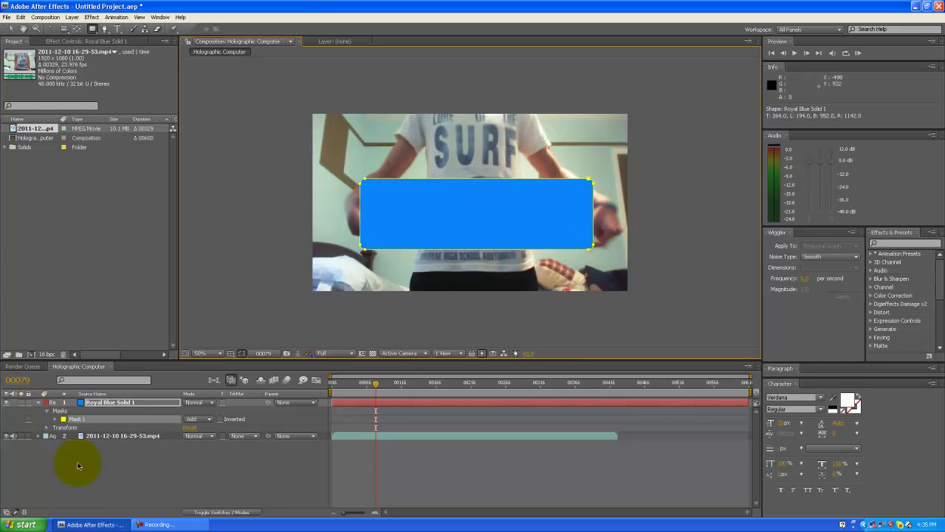
Step: Duplicate the blue solid's mask and set the copy's mode to Subtract
click(89, 421)
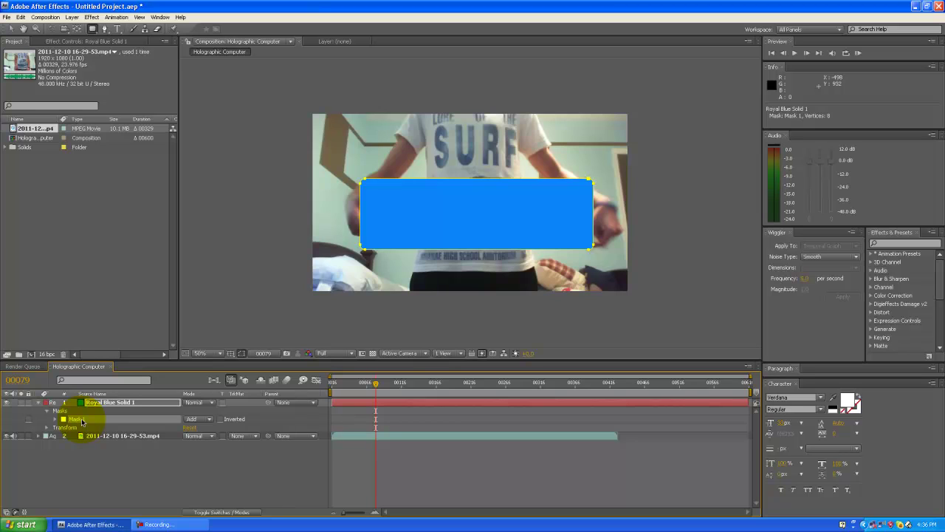
key(ctrl+d)
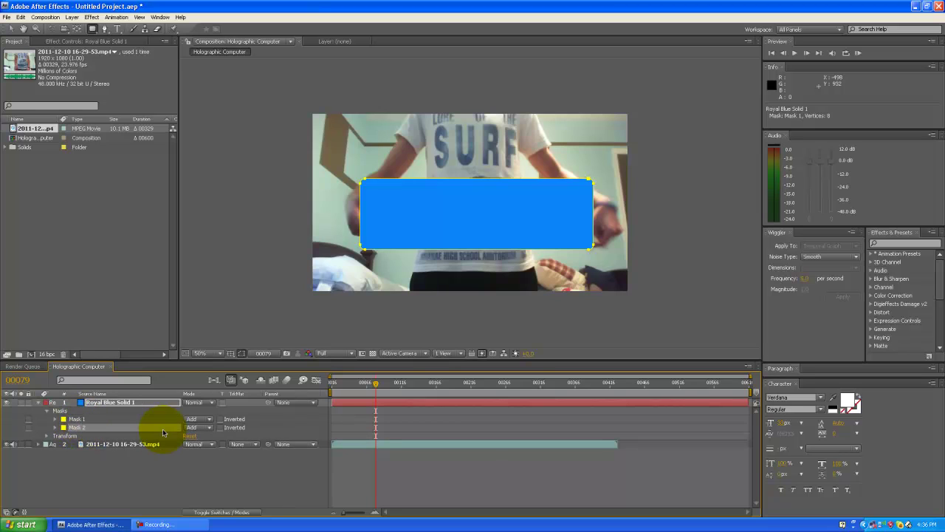
click(209, 428)
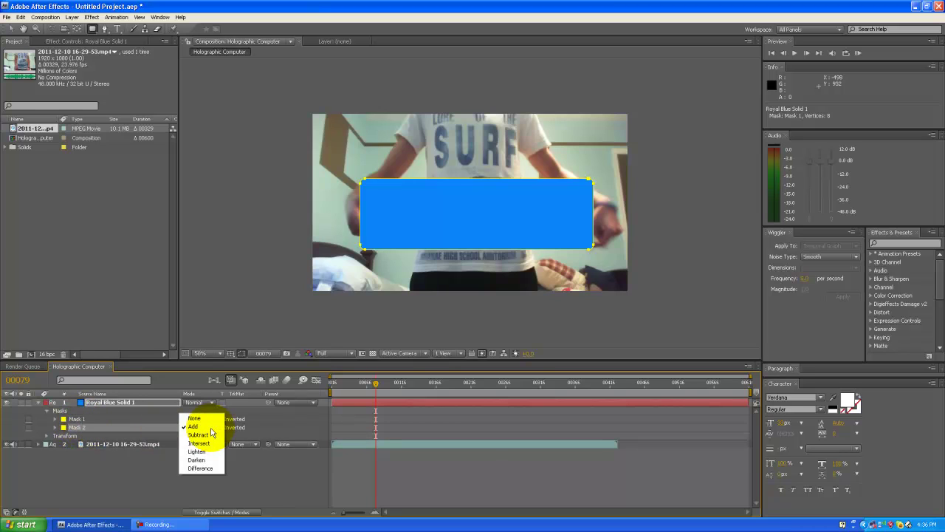
click(246, 491)
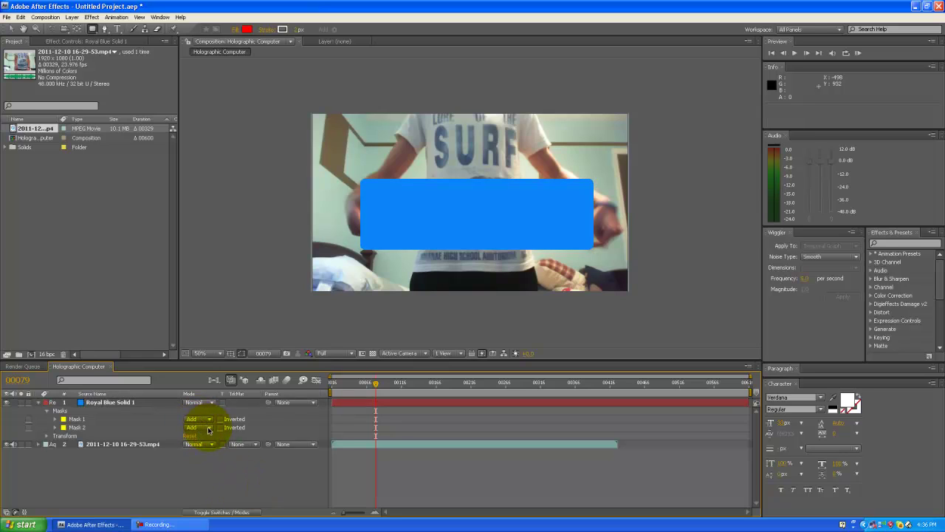
click(203, 420)
click(198, 435)
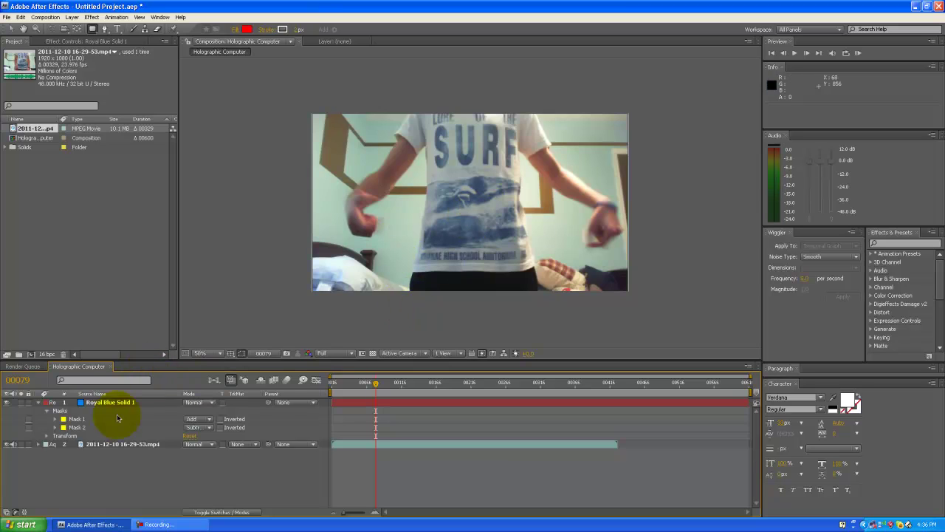
Step: Increase the Mask Feather of the subtracting mask to about 50 pixels
click(55, 428)
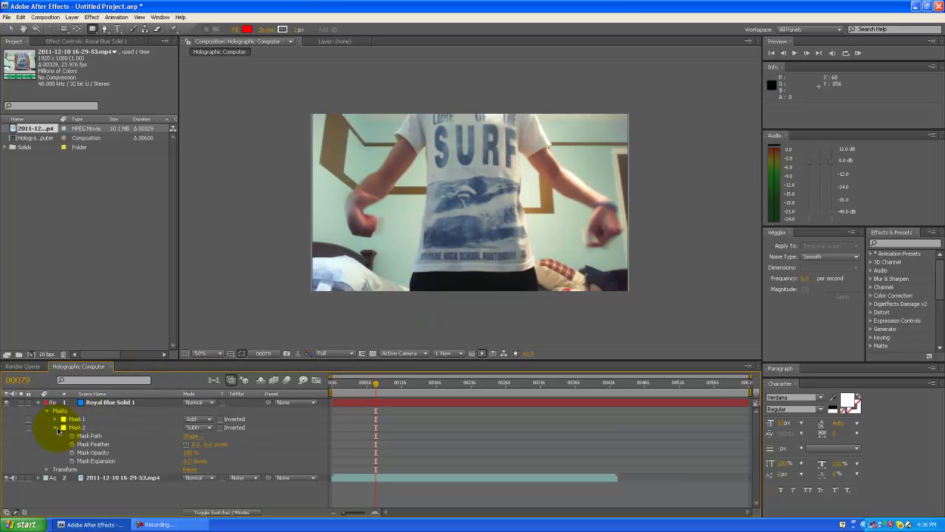
click(196, 447)
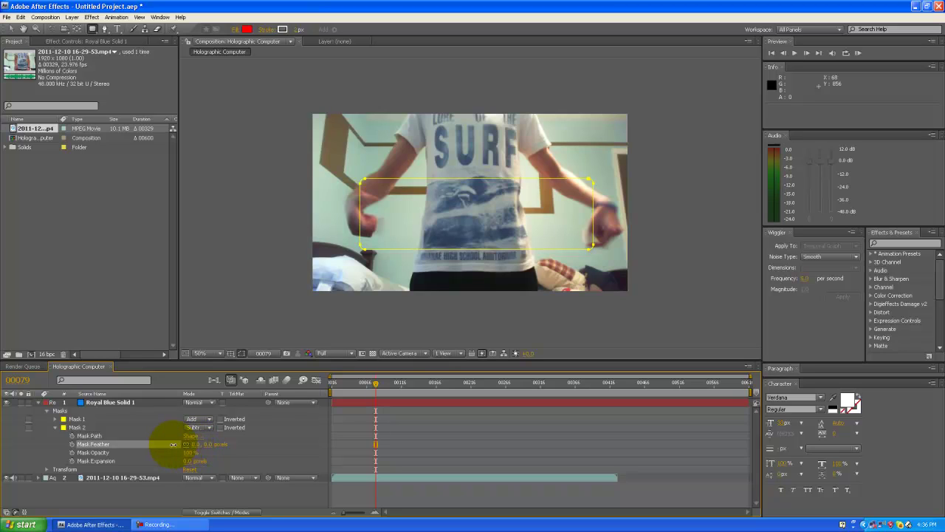
drag(204, 444, 188, 444)
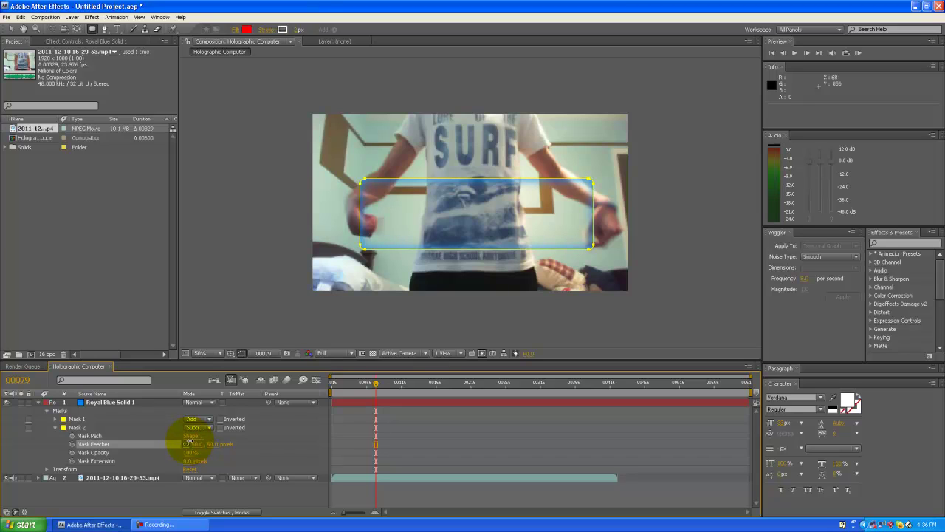
Step: Duplicate the blue solid's additive Mask 1
click(58, 403)
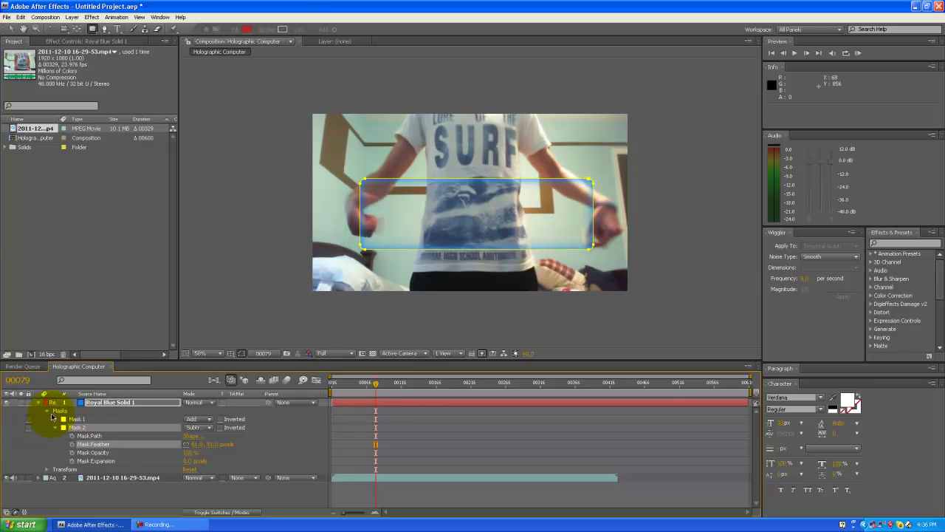
click(56, 429)
click(56, 428)
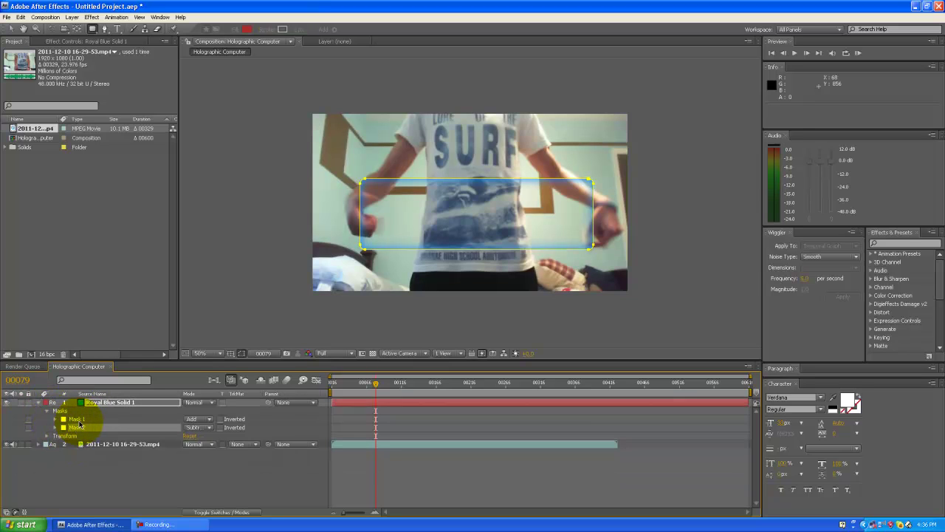
click(77, 419)
key(ctrl+d)
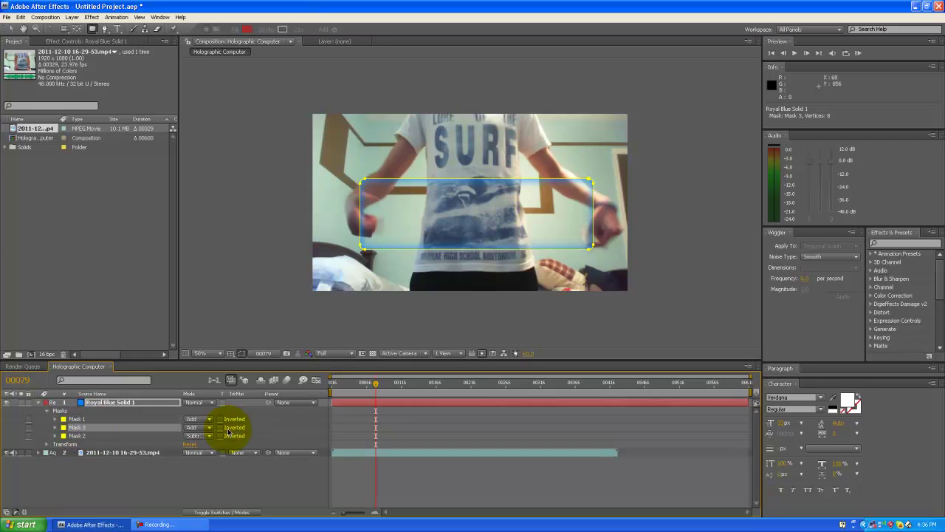
Step: Slightly increase the Mask Expansion of the new additive mask copy so its edge extends just outside the original outline
click(55, 426)
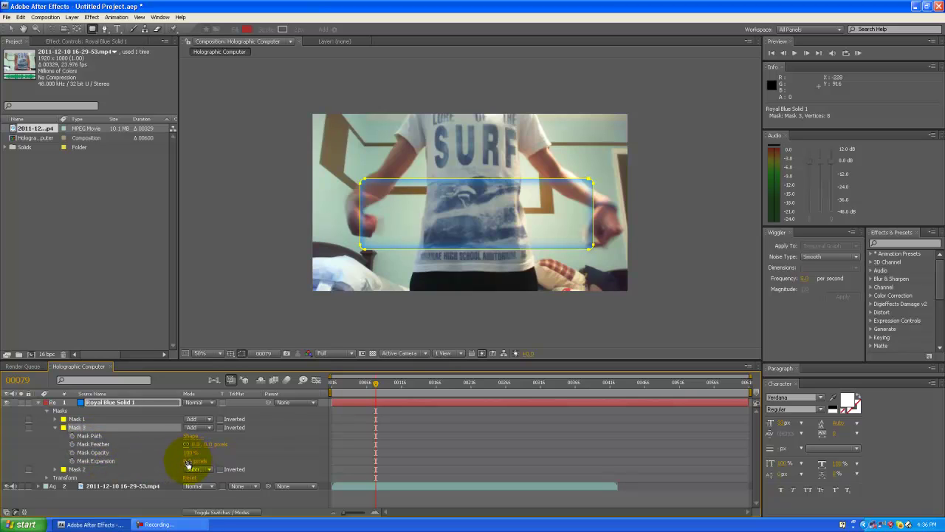
mouse_move(188, 460)
mouse_down()
mouse_move(200, 458)
mouse_move(192, 461)
mouse_up()
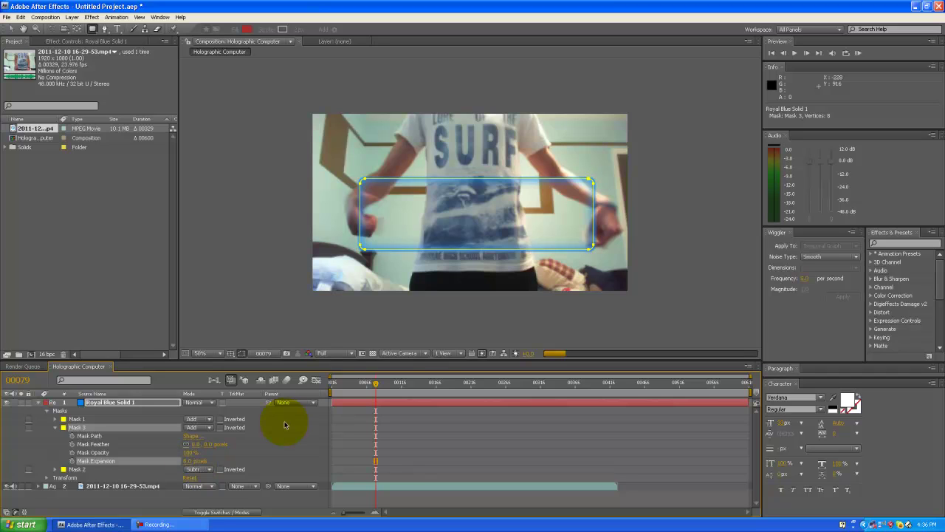
click(55, 427)
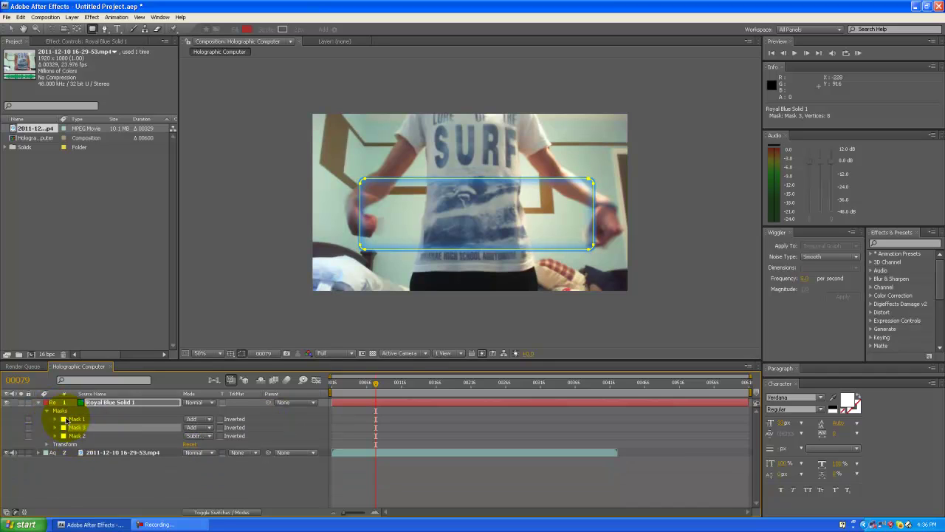
click(39, 402)
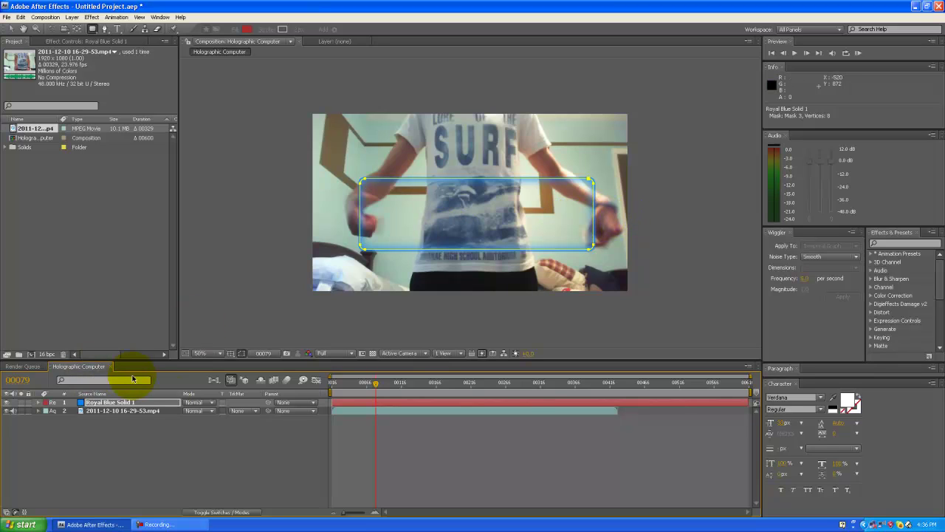
Step: Turn the blue solid into a 3D layer and show the layer switches in the timeline
right_click(130, 403)
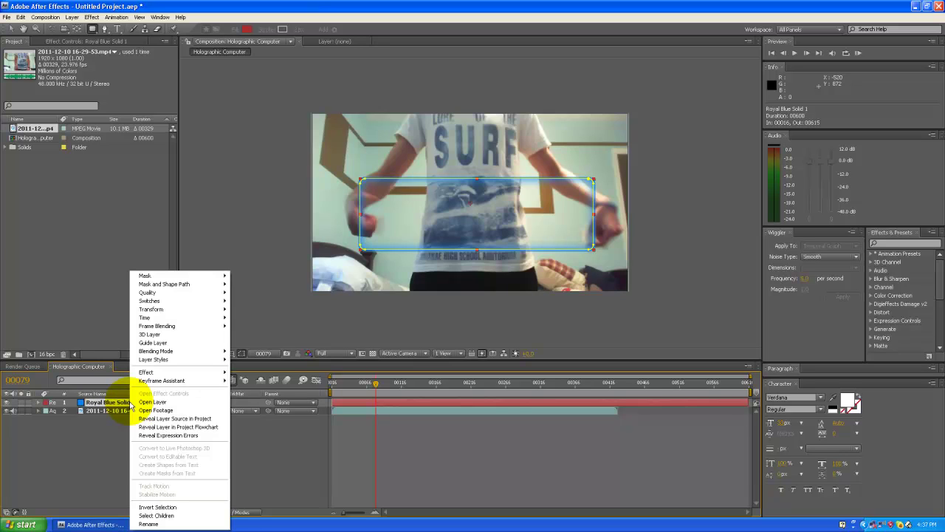
mouse_move(154, 321)
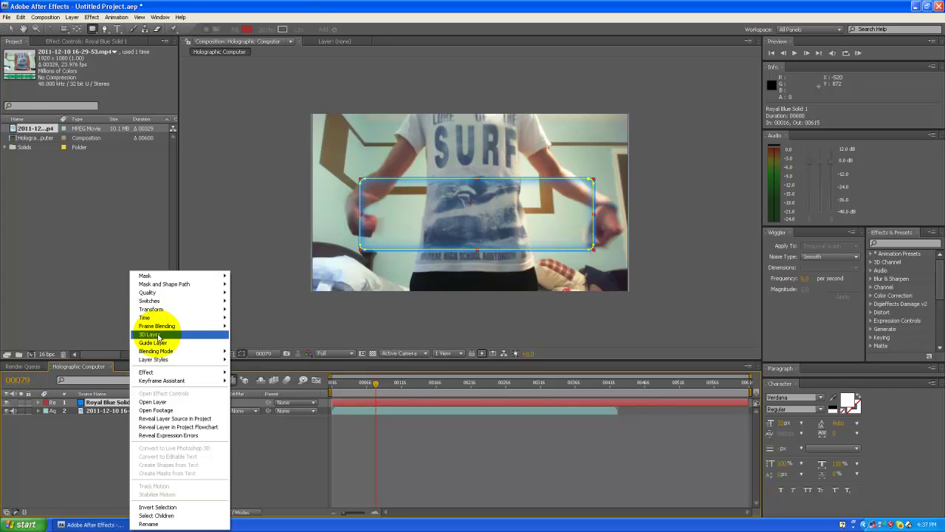
click(106, 402)
right_click(138, 403)
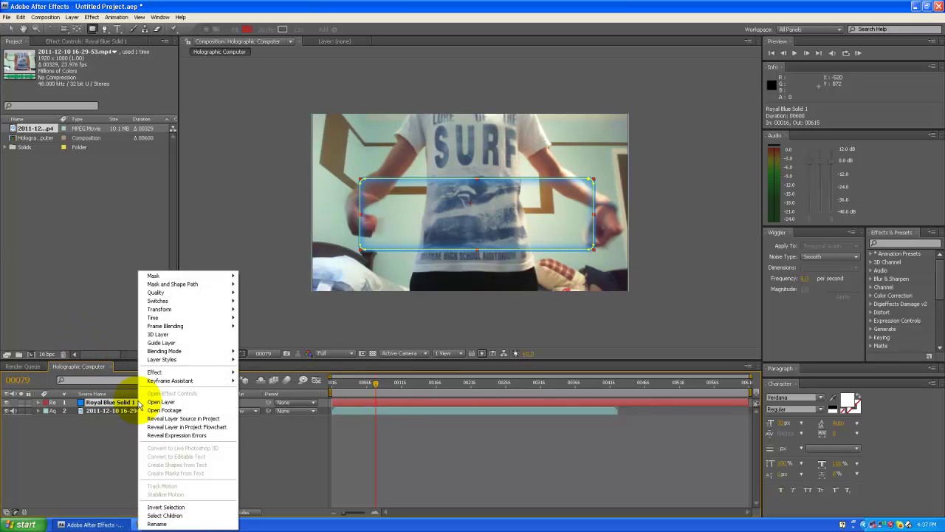
click(162, 336)
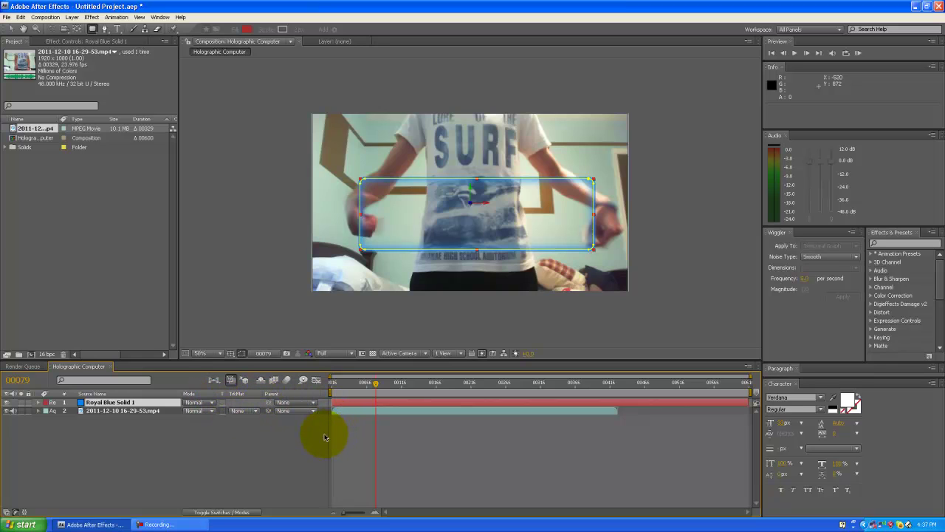
click(228, 512)
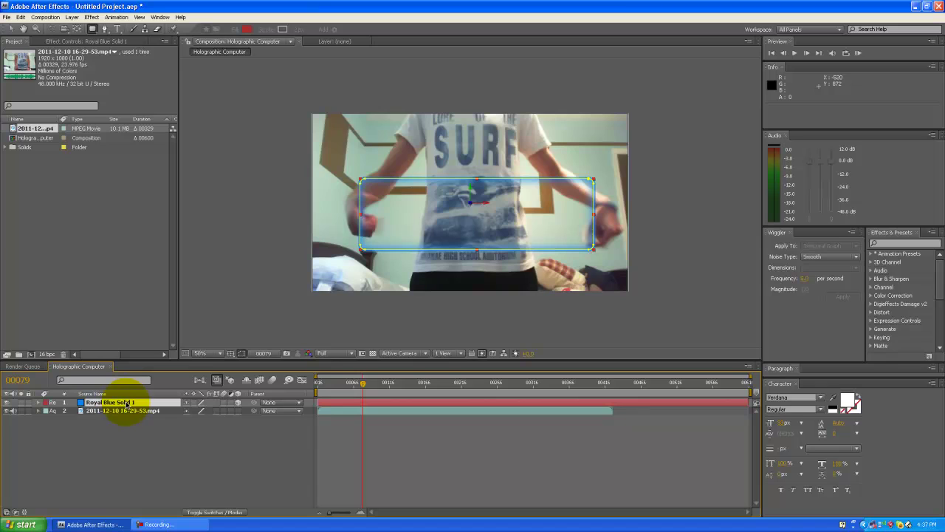
click(238, 403)
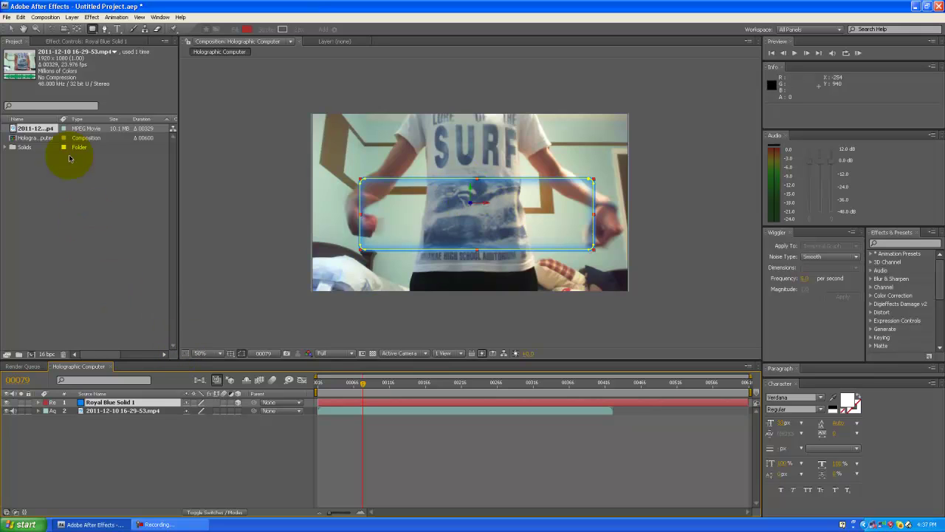
Step: Tilt the blue solid to an X orientation of 24° and move it down to position 658, 411.4 between the hands
click(52, 29)
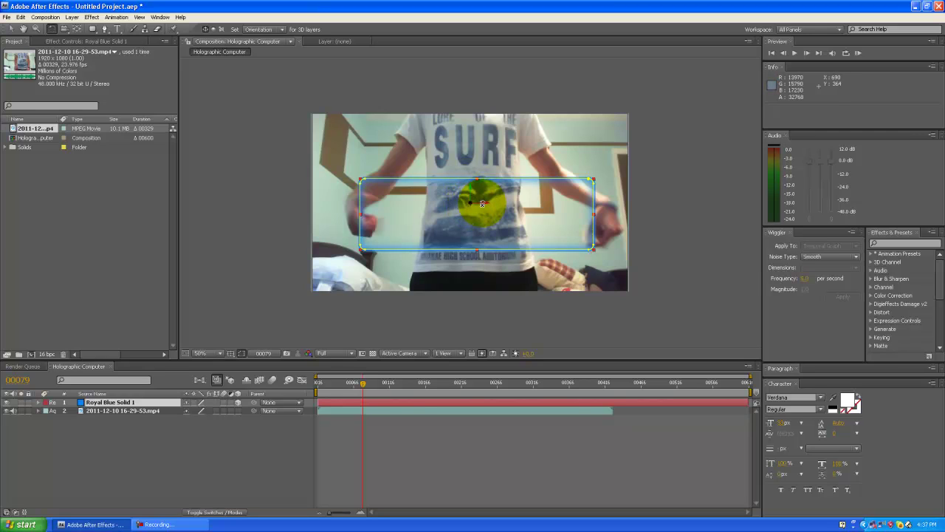
drag(481, 205, 483, 211)
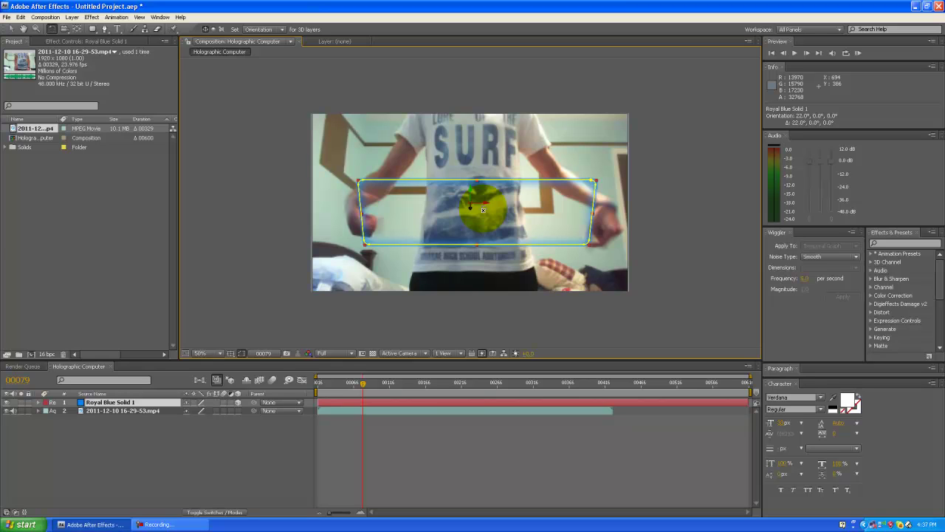
drag(483, 211, 483, 213)
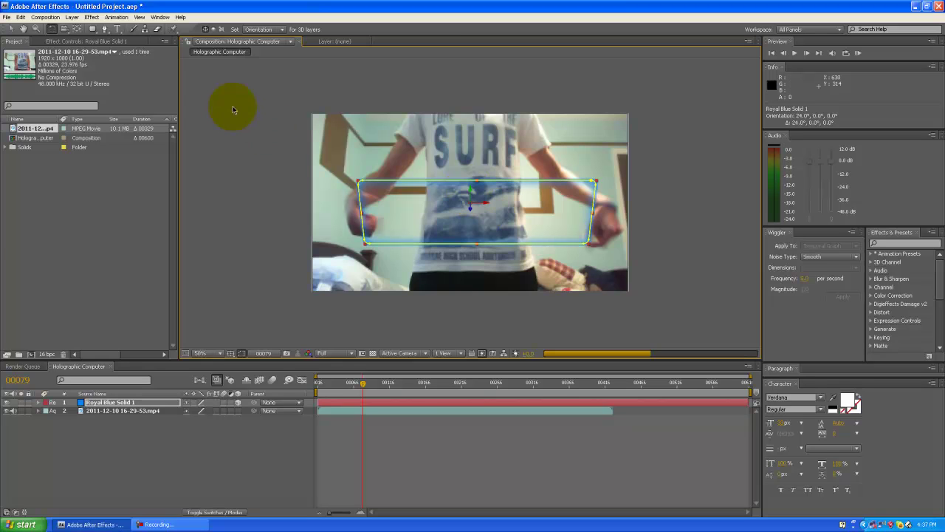
click(10, 29)
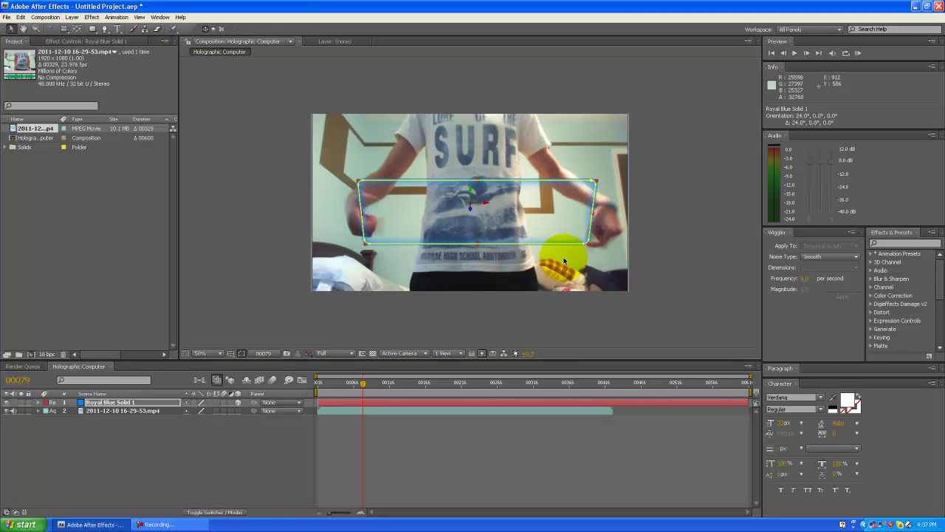
mouse_move(479, 202)
mouse_down()
mouse_move(487, 206)
mouse_move(477, 208)
mouse_up()
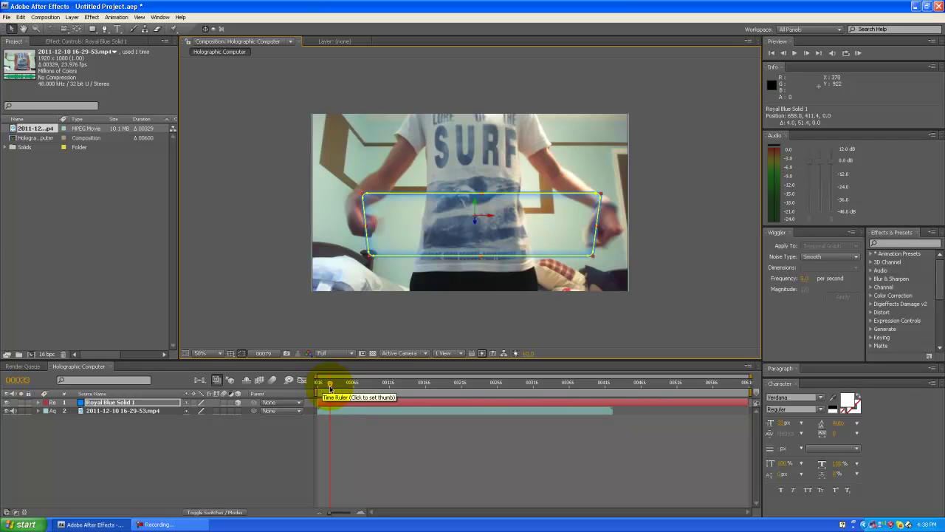
Step: Scrub through the footage to where the hands are together, at frame 54
click(330, 387)
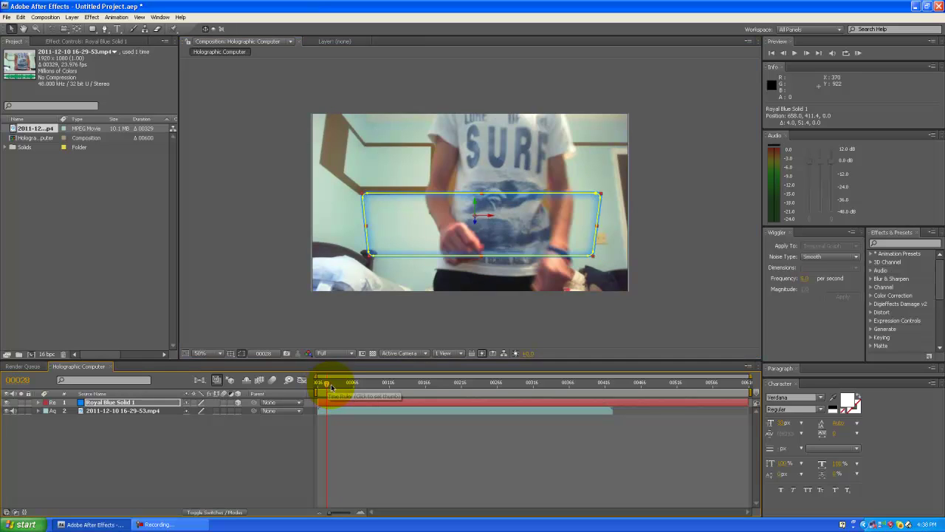
click(333, 387)
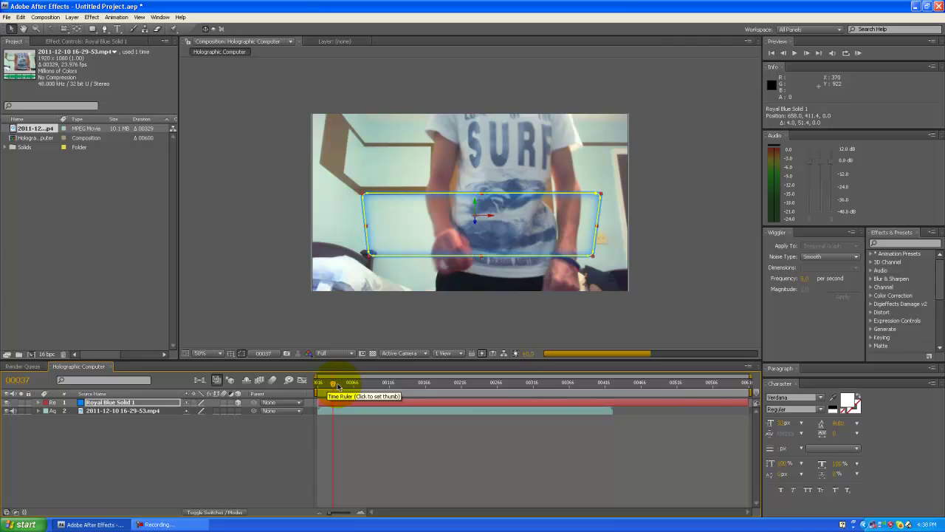
click(337, 386)
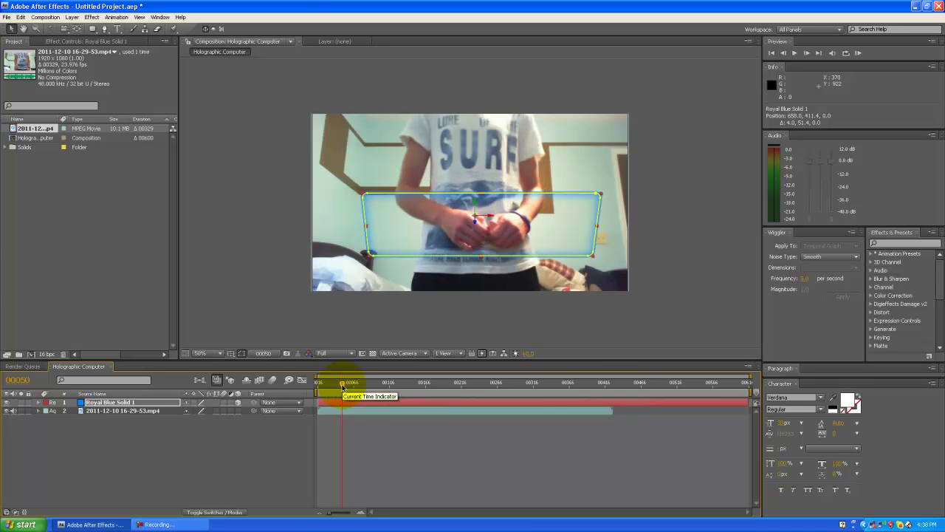
click(347, 385)
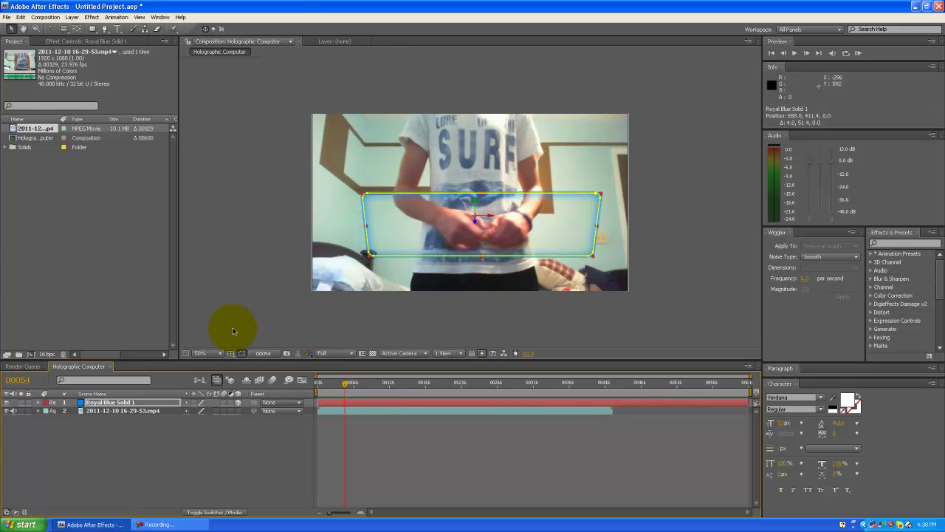
Step: Reduce the blue solid's Opacity to about 79% in its transform properties
click(39, 403)
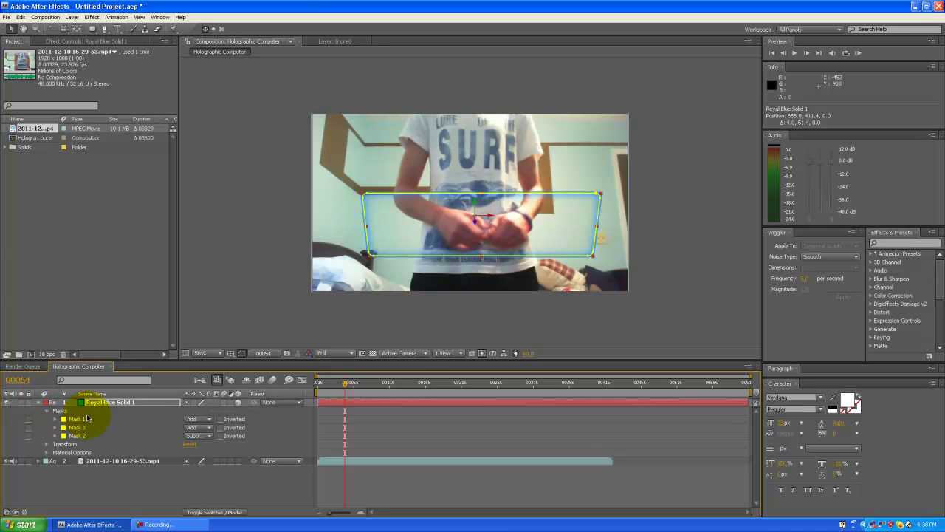
click(45, 445)
scroll(157, 467, down, 1)
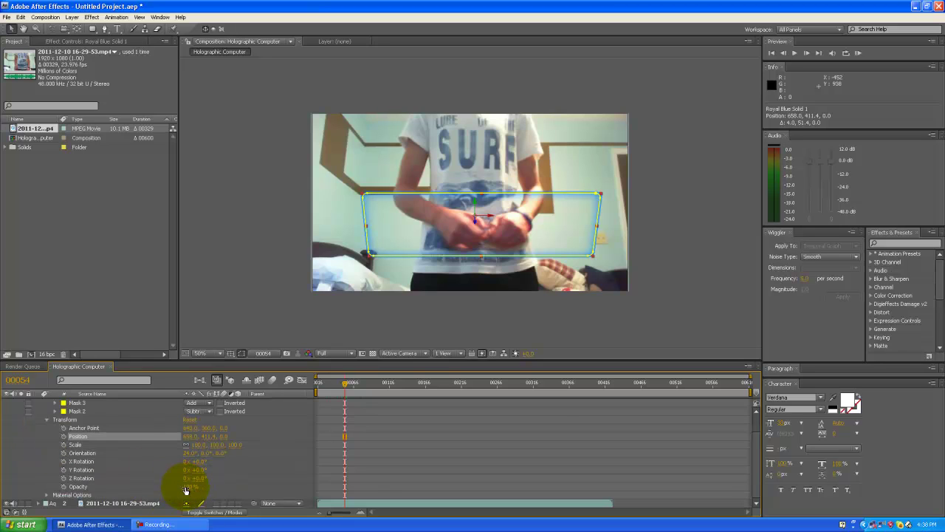
drag(188, 487, 165, 487)
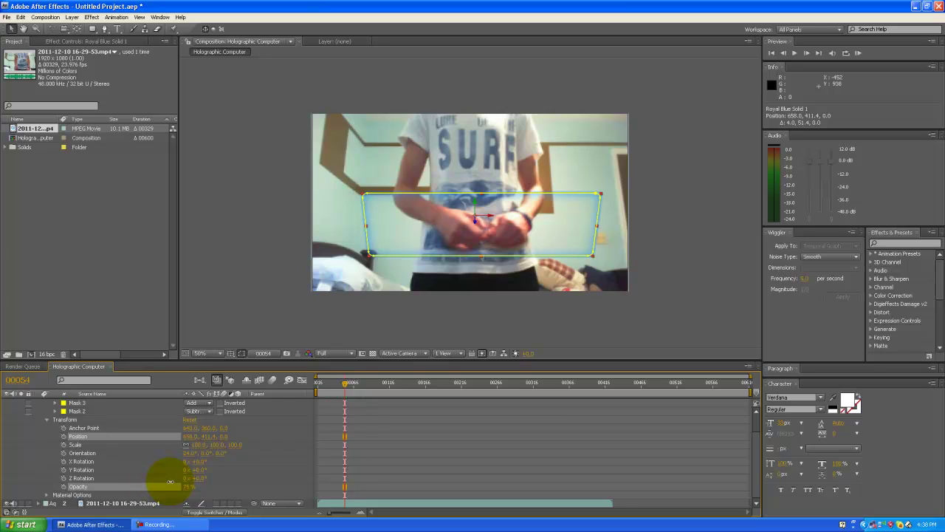
drag(171, 481, 176, 479)
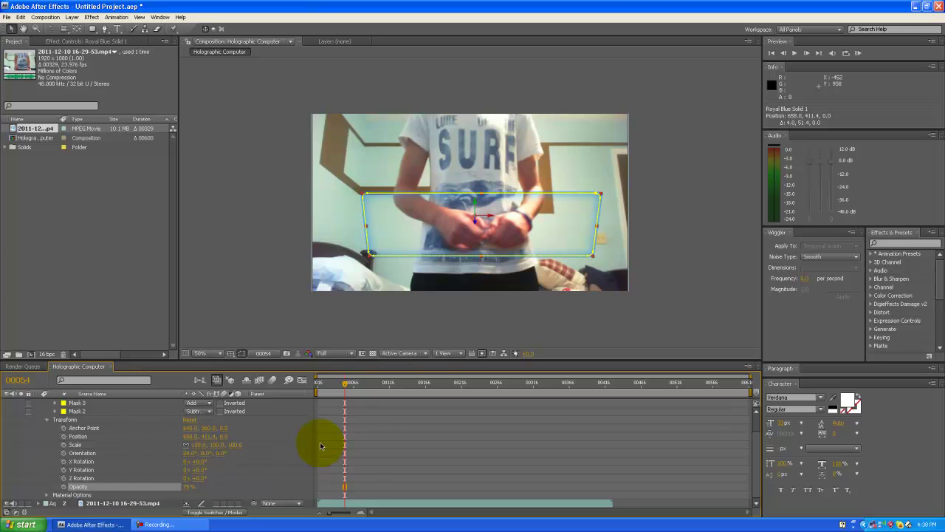
Step: Shrink the blue solid's Scale to 0%
mouse_move(200, 448)
mouse_down()
mouse_move(158, 453)
mouse_move(196, 443)
mouse_up()
click(196, 445)
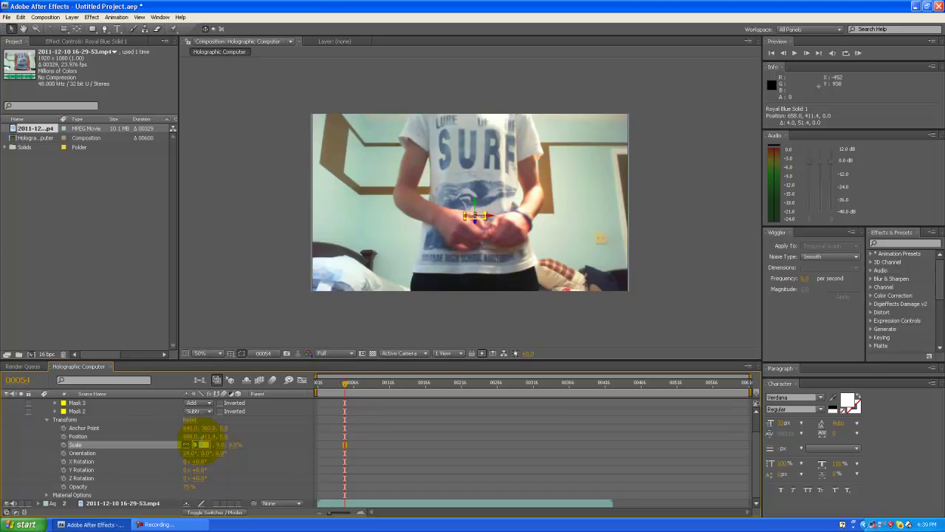
text(10)
key(Return)
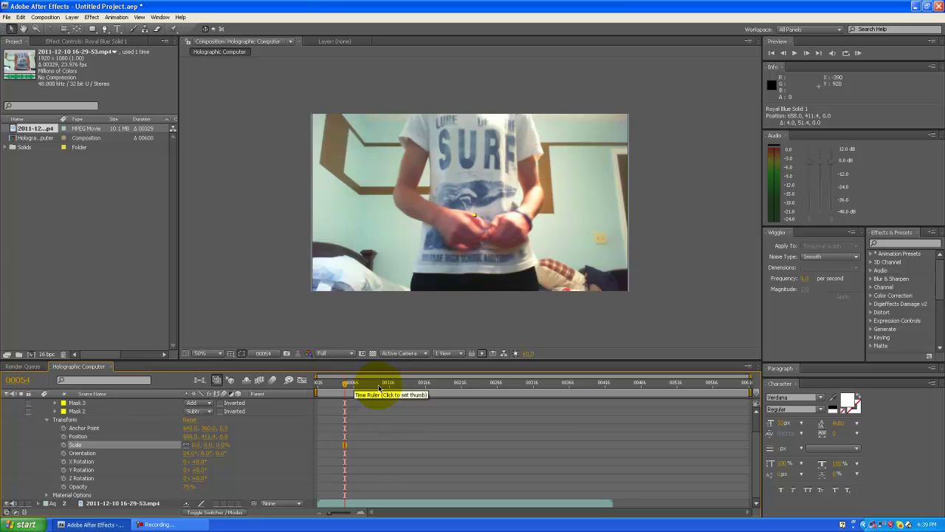
Step: Add the first Scale keyframe at frame 47, where the hands are still together before opening
click(379, 387)
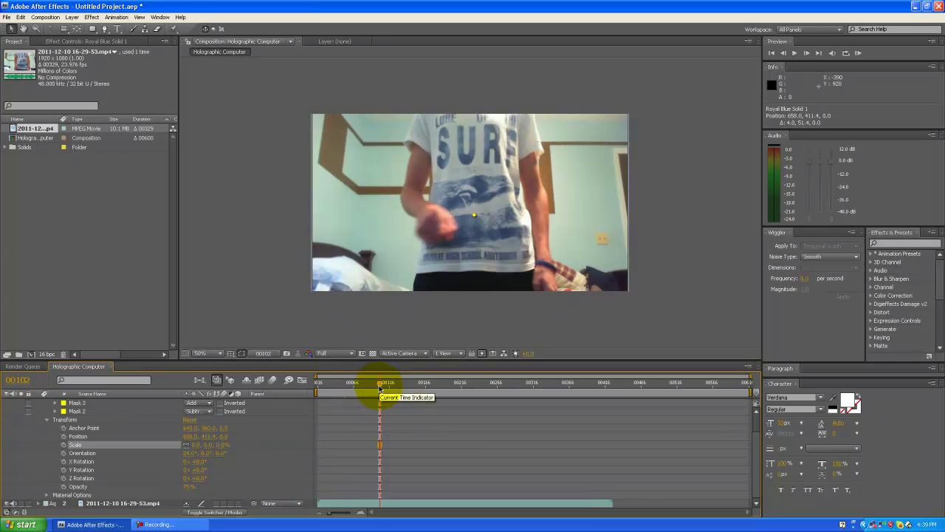
click(352, 384)
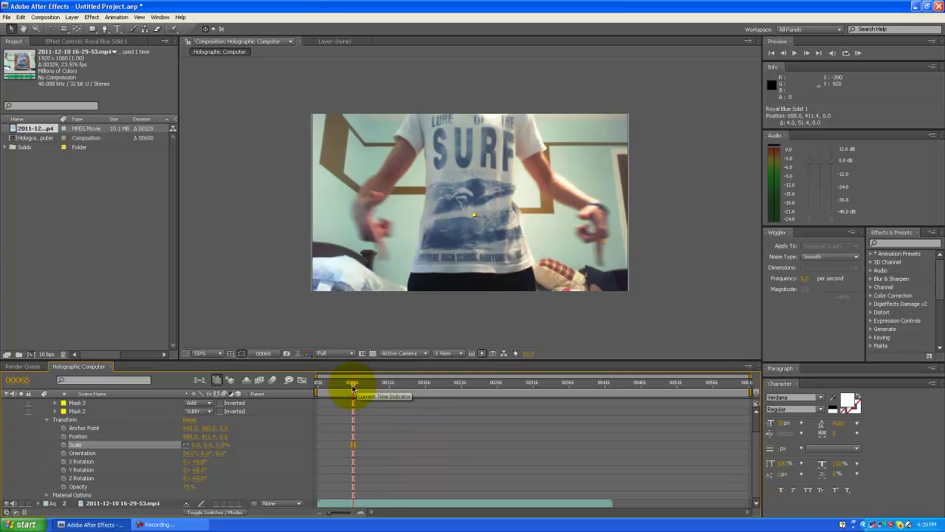
click(347, 385)
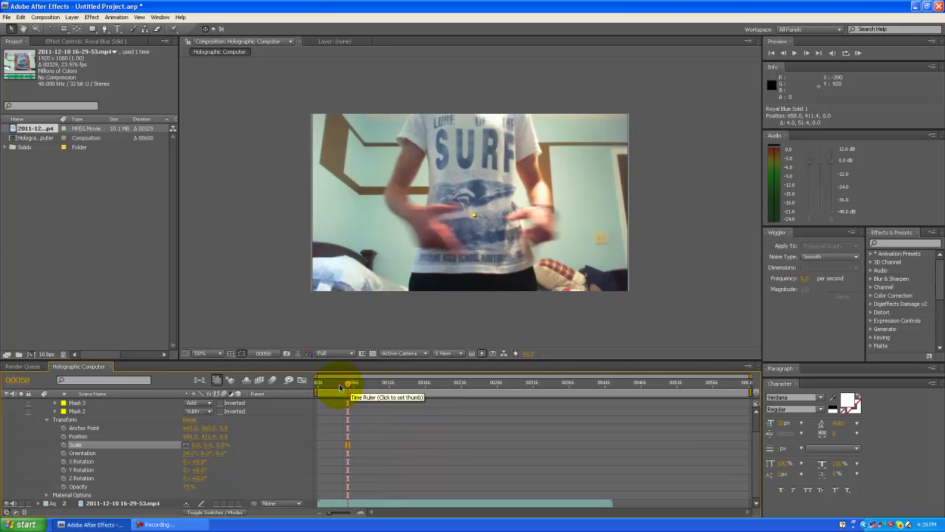
click(339, 385)
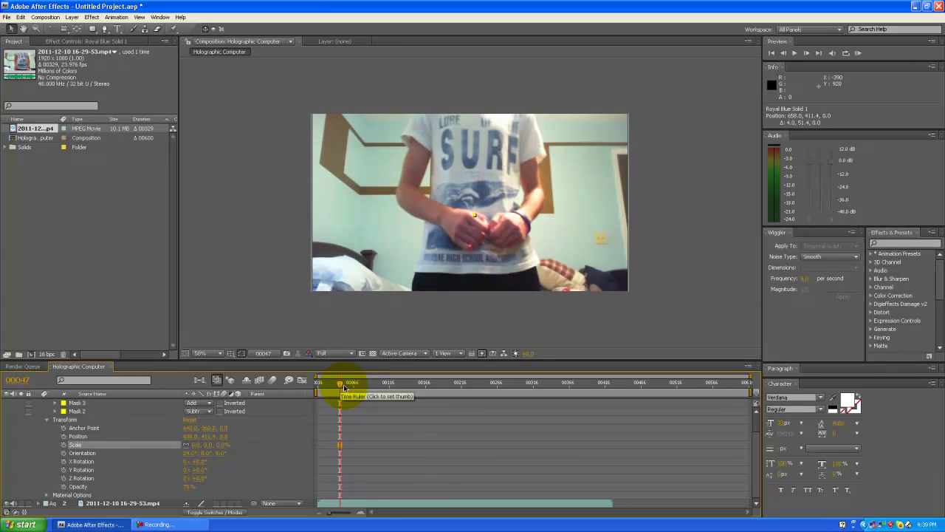
click(64, 444)
Step: Set the blue solid's Scale to 84% at frame 82, where the hands are spread apart, as a second keyframe
click(365, 384)
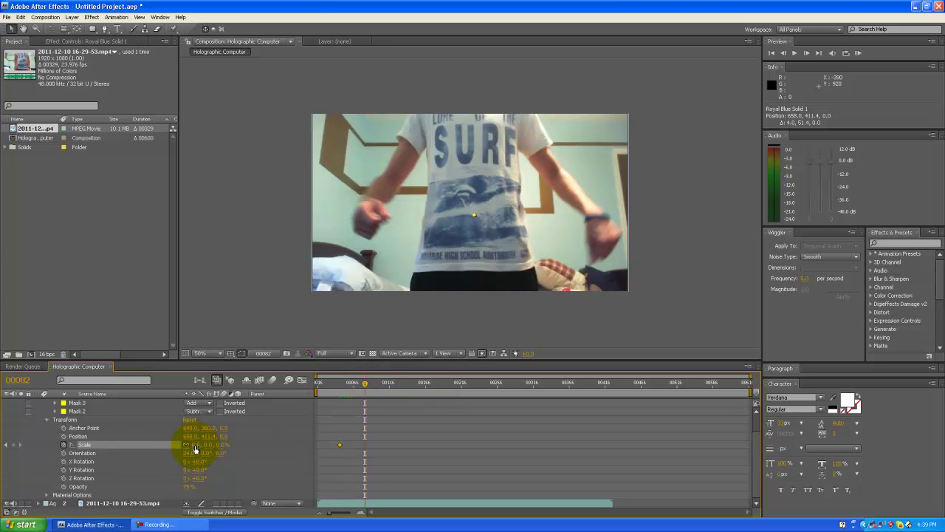
drag(195, 445, 228, 437)
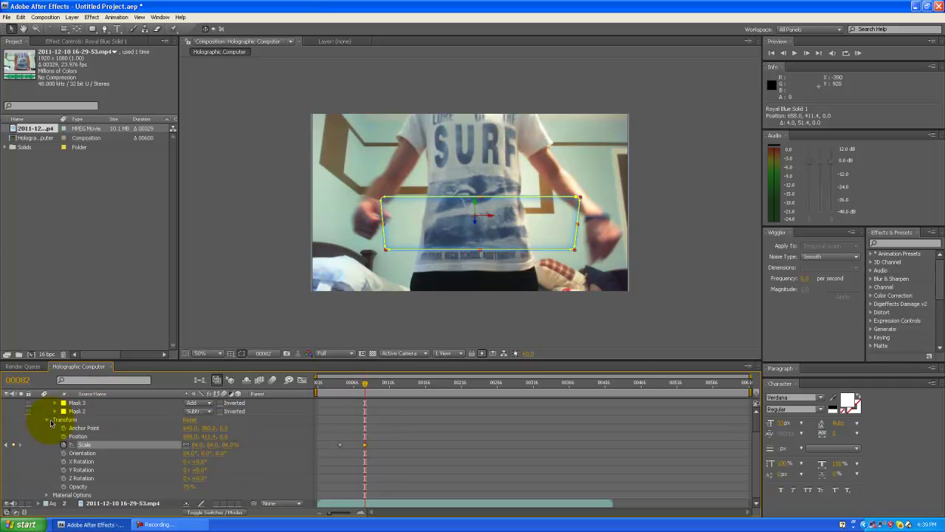
click(48, 421)
click(333, 383)
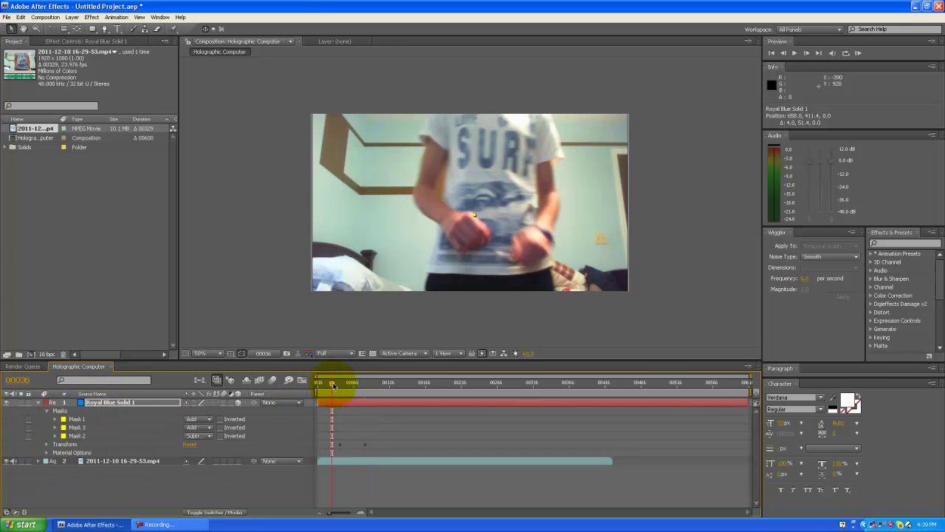
Step: Play a RAM preview of the blue solid's scale animation starting from frame 31
mouse_move(333, 383)
mouse_down()
mouse_move(359, 384)
mouse_move(329, 383)
mouse_up()
click(184, 522)
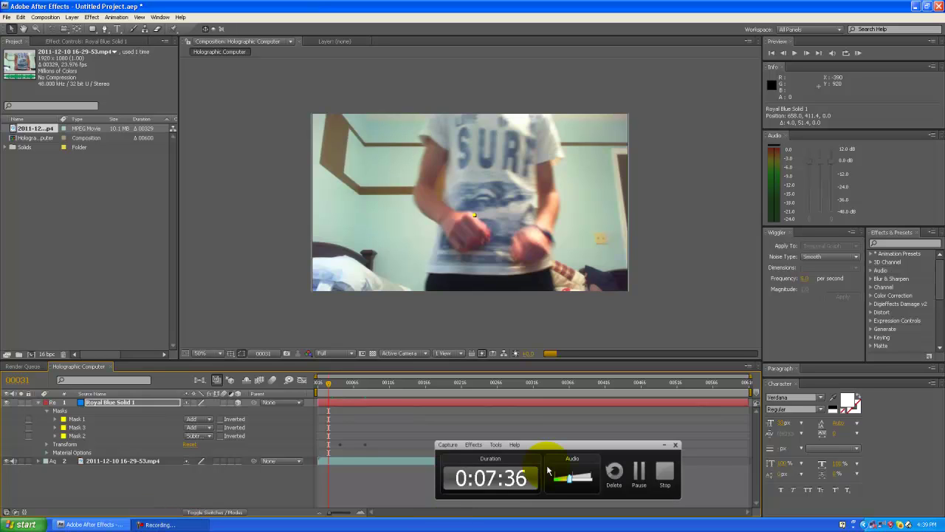
click(645, 475)
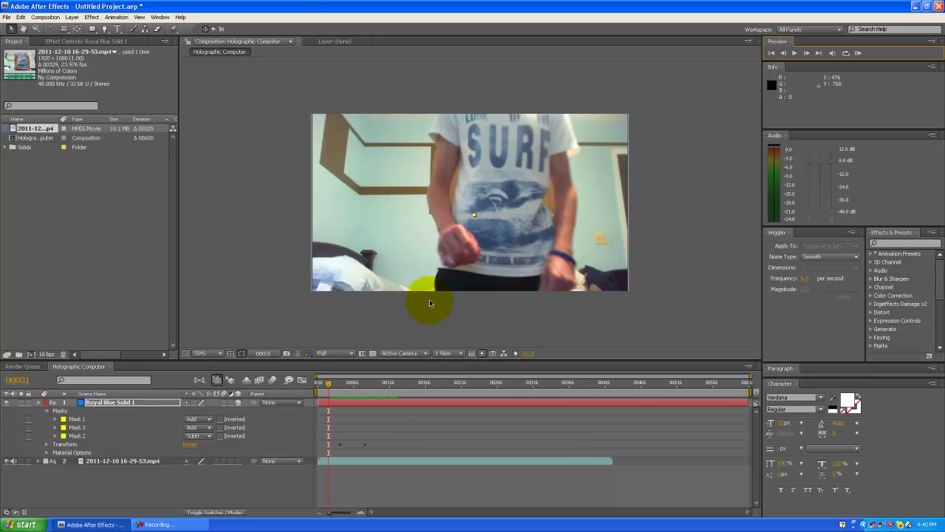
click(858, 52)
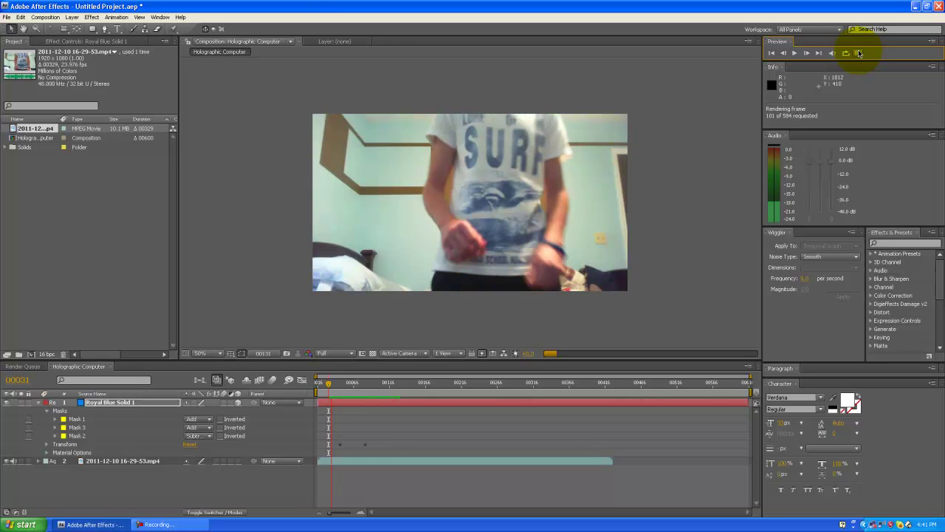
click(858, 52)
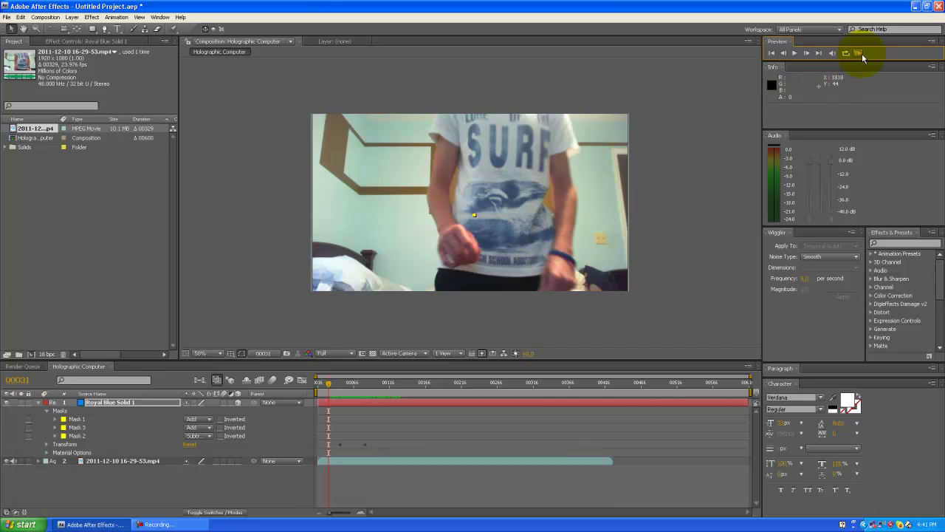
click(858, 53)
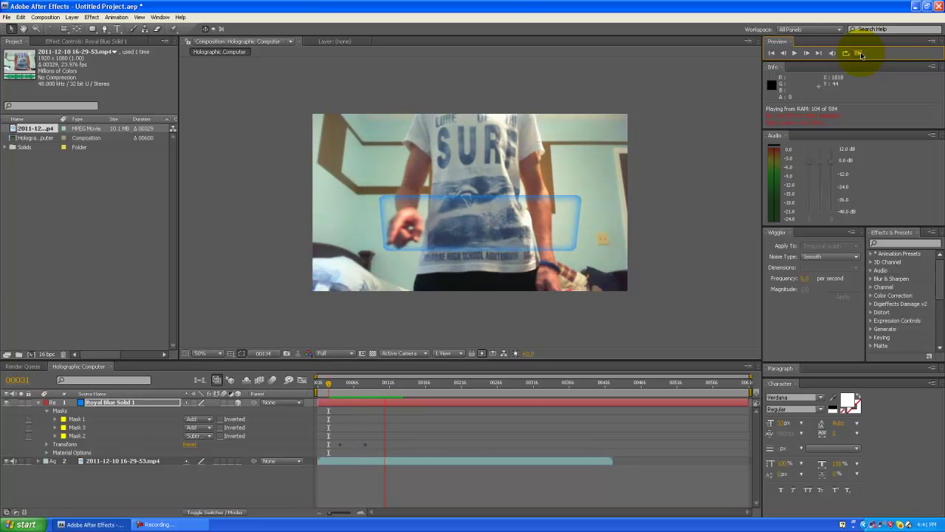
click(859, 54)
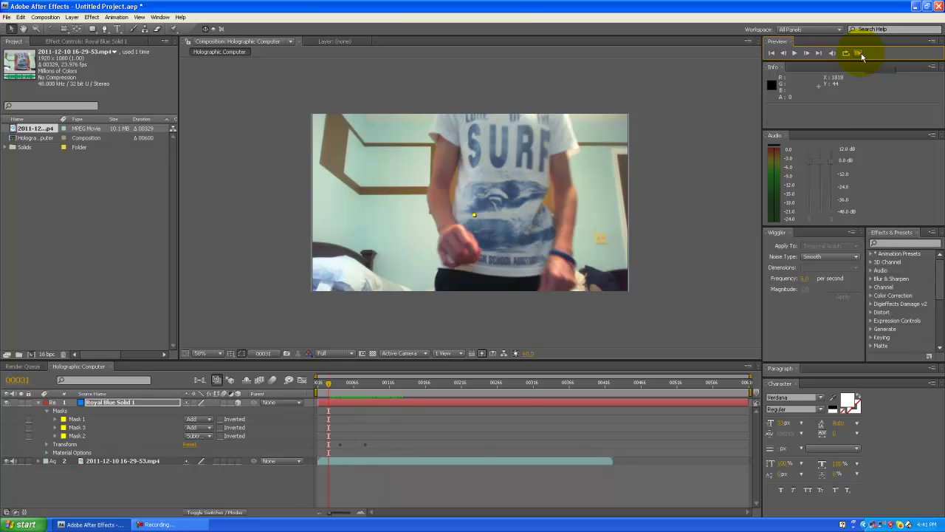
Step: Move the blue solid's first Scale keyframe to frame 52 and its second to frame 81
click(48, 446)
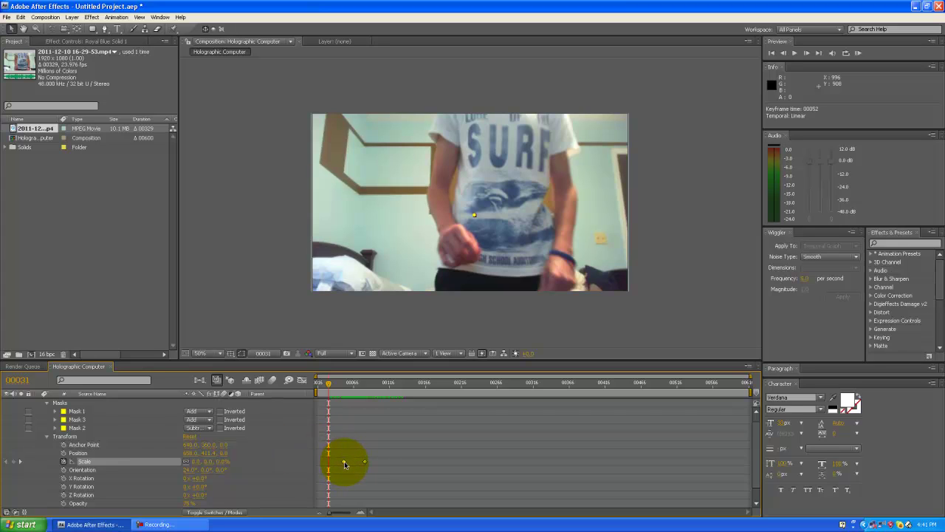
drag(344, 464, 364, 464)
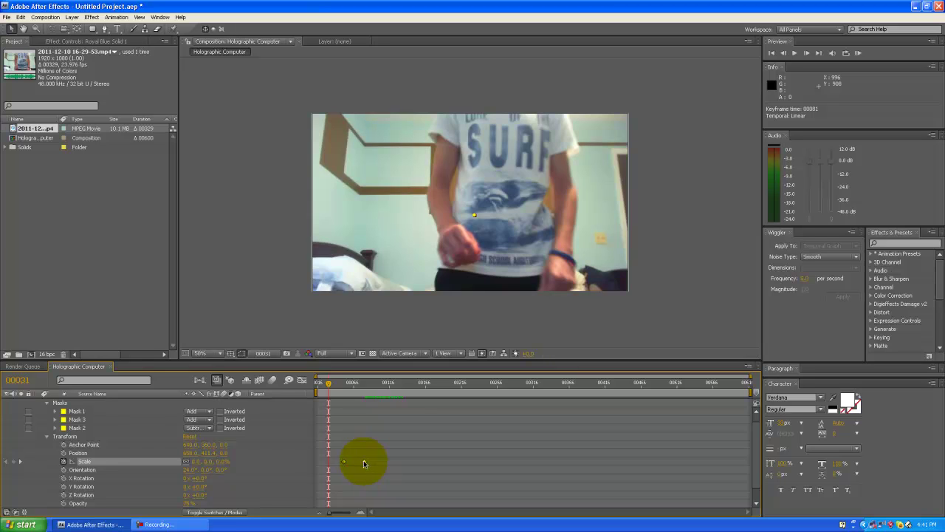
click(46, 436)
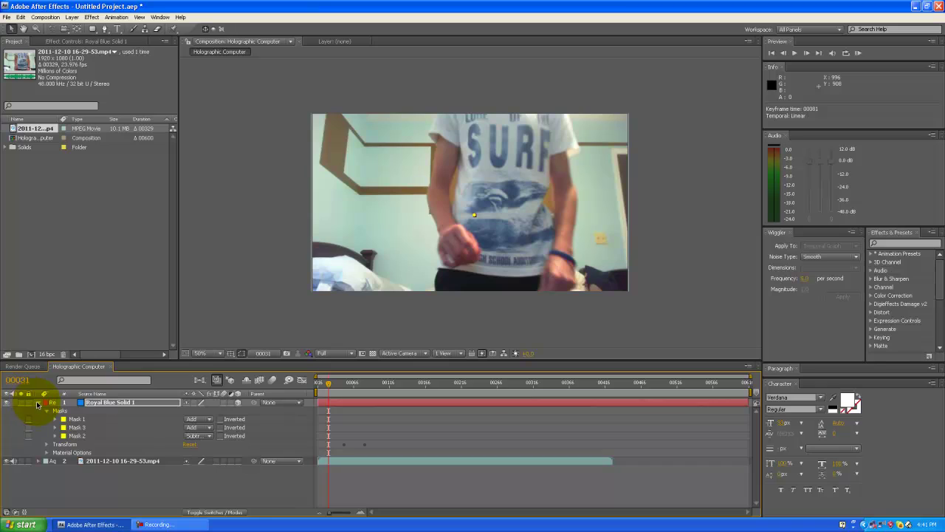
click(38, 402)
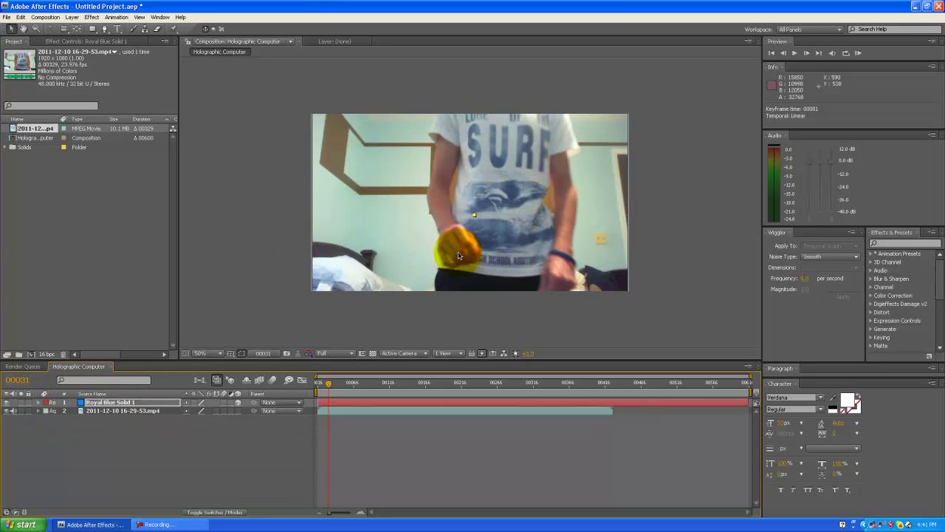
Step: Add a second copy of the footage clip beneath the existing footage layer, with the time at frame 91
click(372, 384)
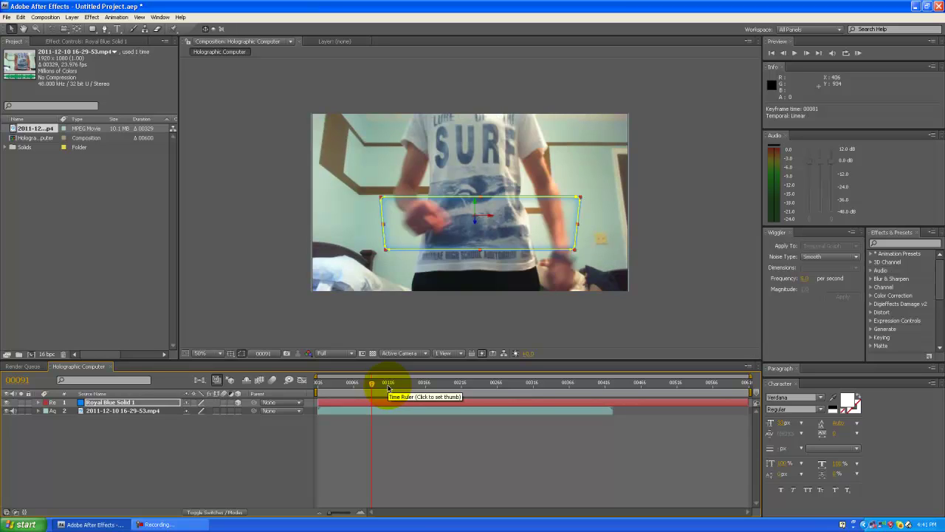
click(118, 412)
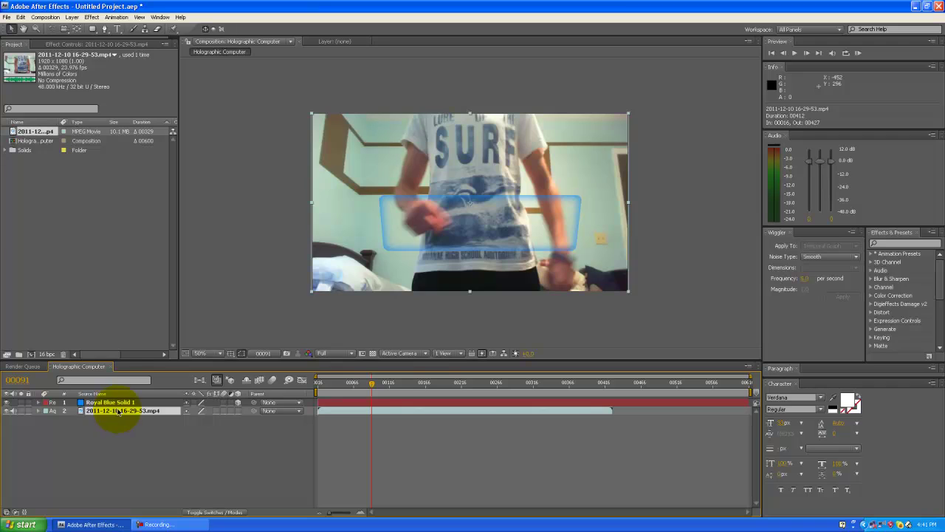
drag(41, 132, 88, 434)
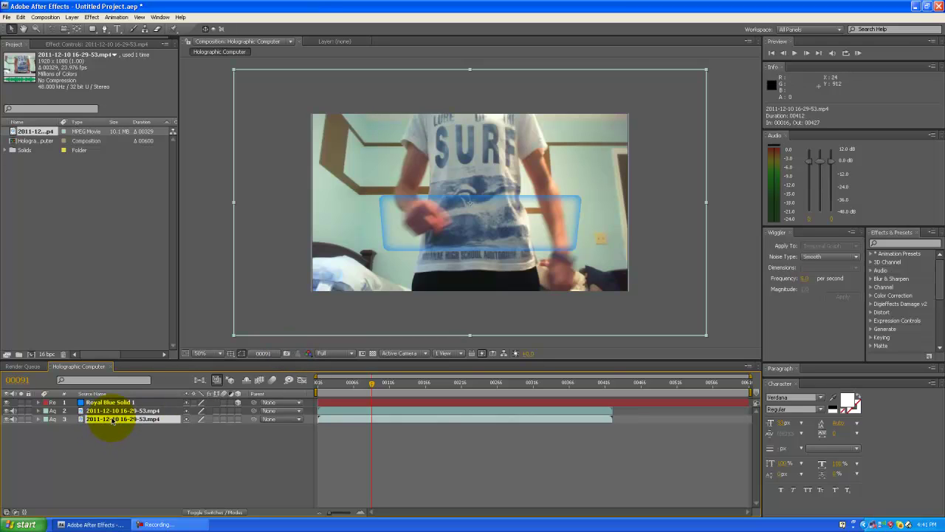
Step: Delete the newly added lower footage copy, then undo the deletion
key(Delete)
key(End)
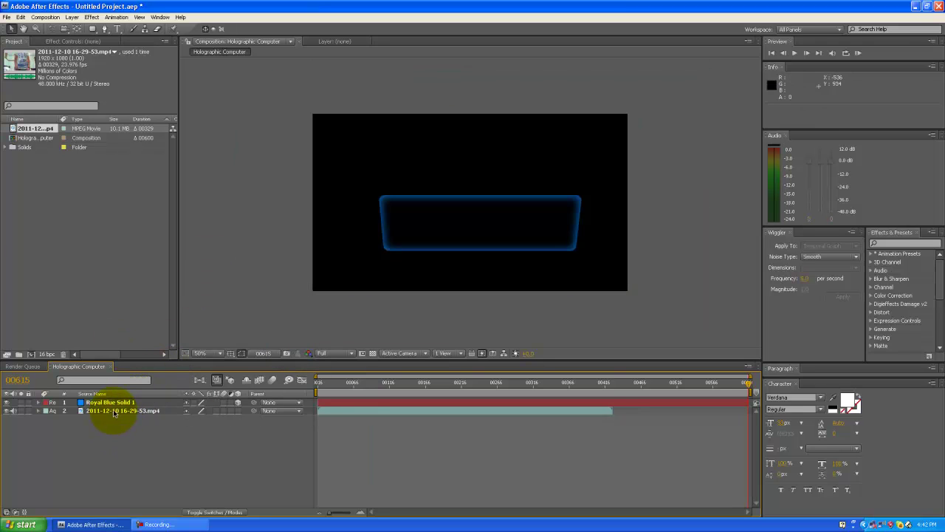
click(243, 42)
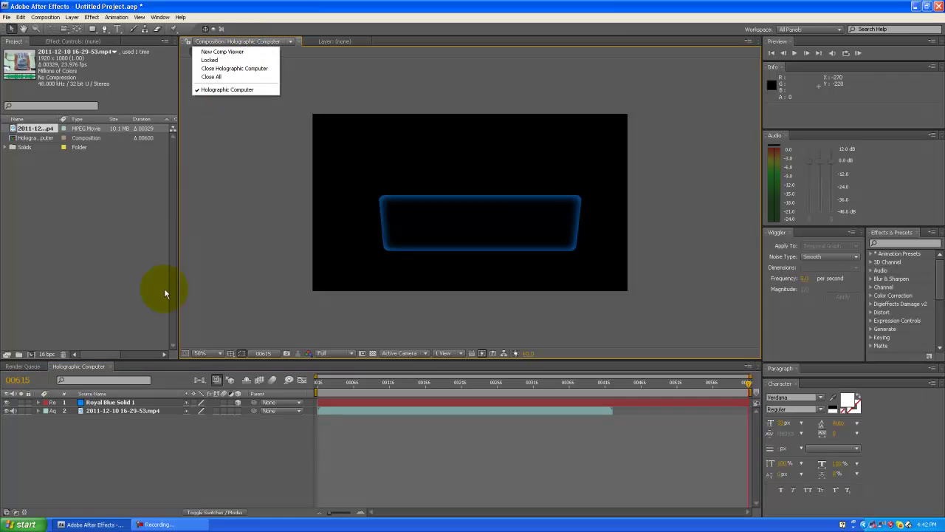
click(95, 401)
click(106, 411)
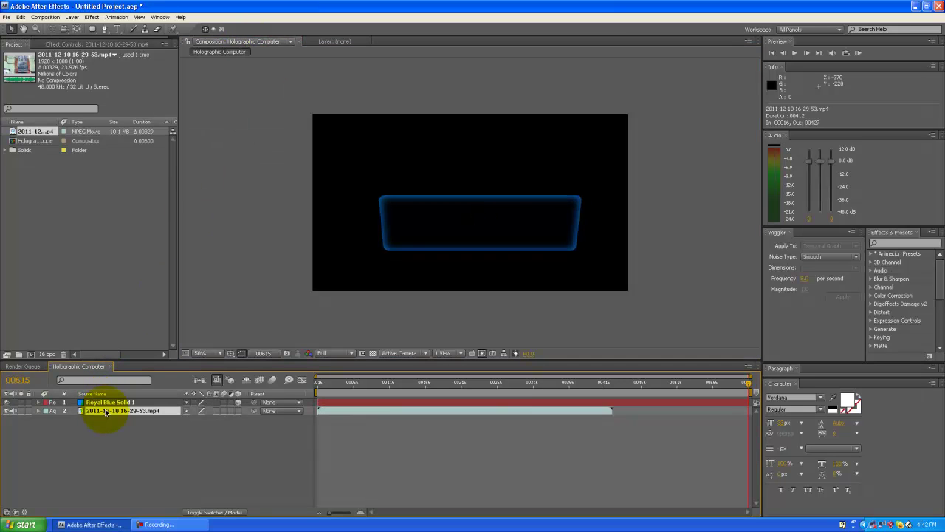
key(ctrl+z)
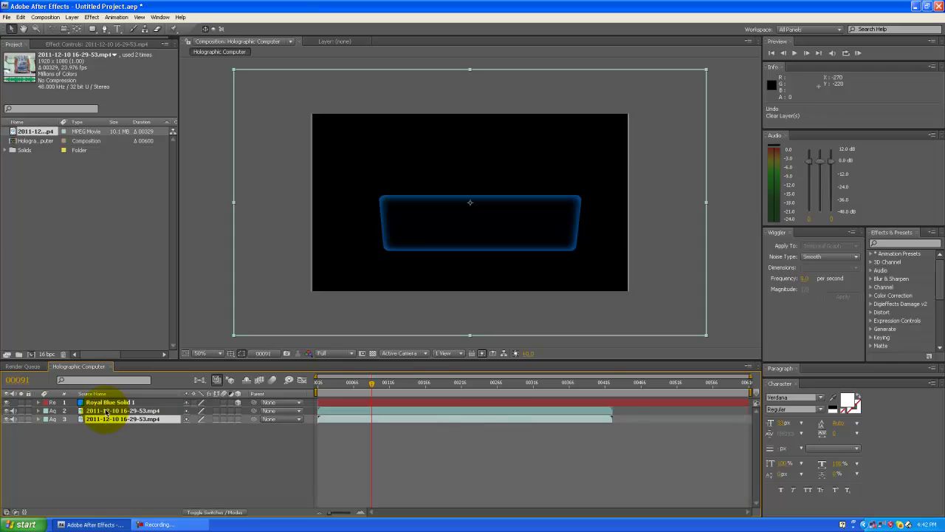
Step: Delete the upper, resized footage layer and leave the oversized copy beneath the blue solid
click(110, 411)
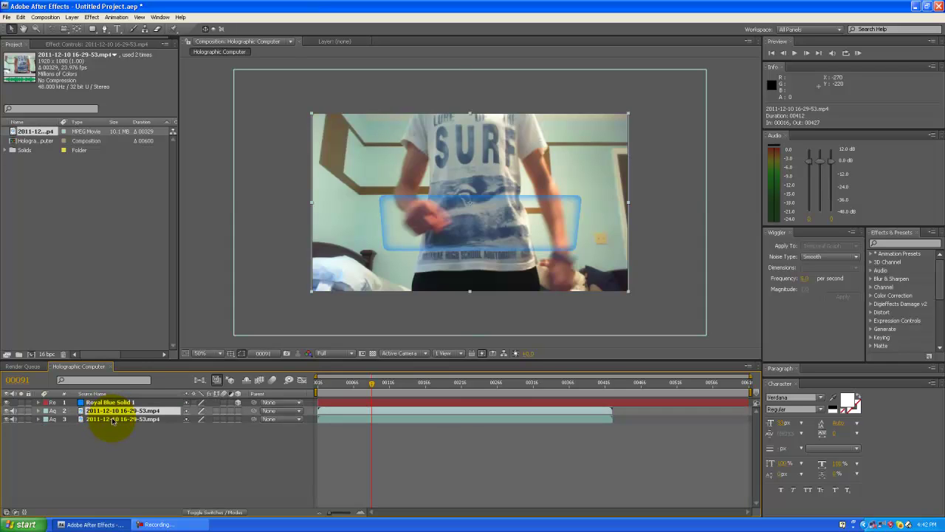
click(107, 419)
click(114, 412)
key(Delete)
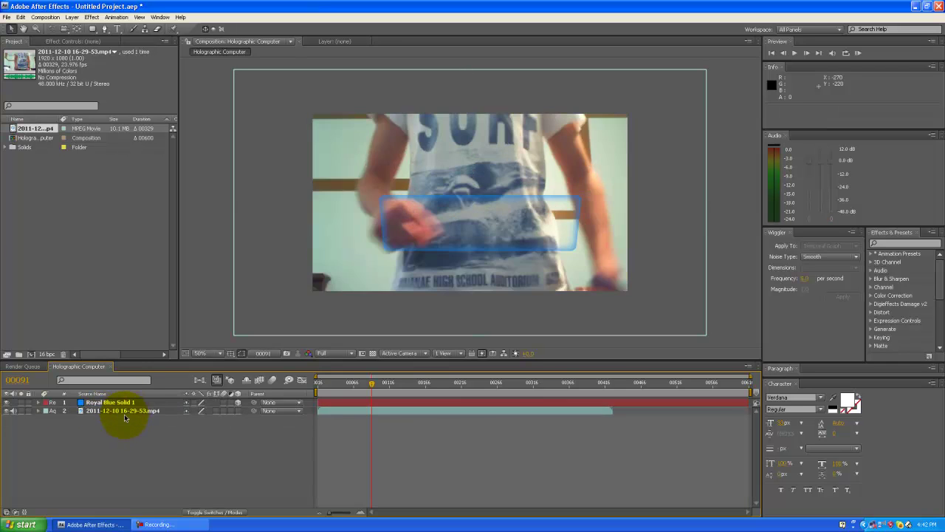
Step: Duplicate the remaining oversized footage layer, then delete the bottom one of the two
click(126, 412)
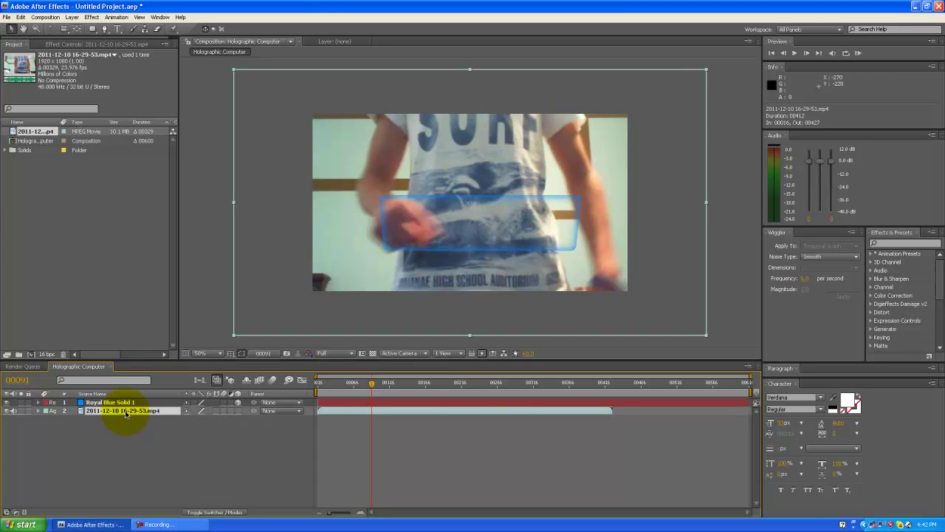
key(ctrl+d)
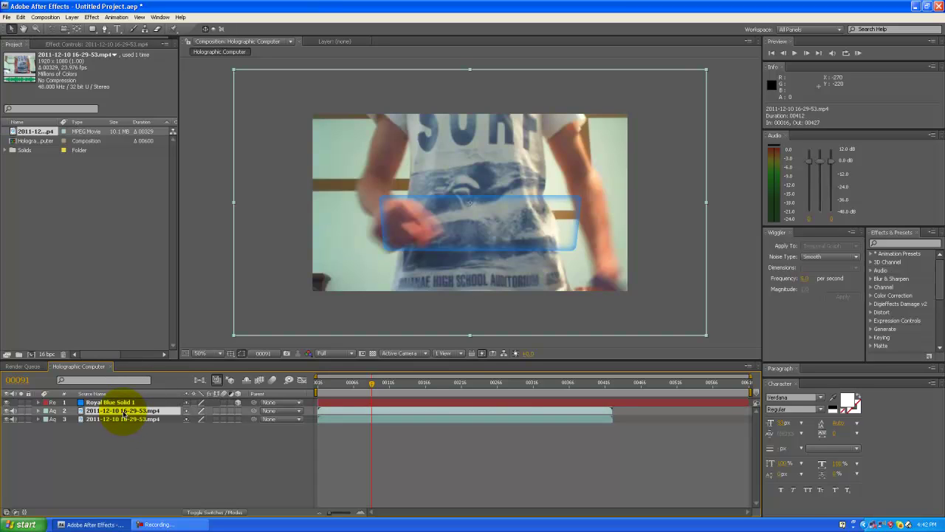
click(128, 419)
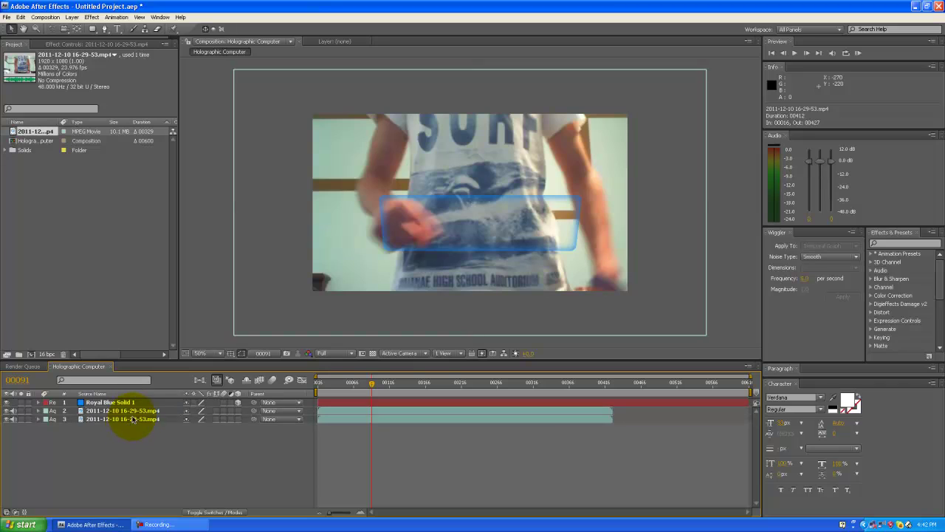
click(131, 422)
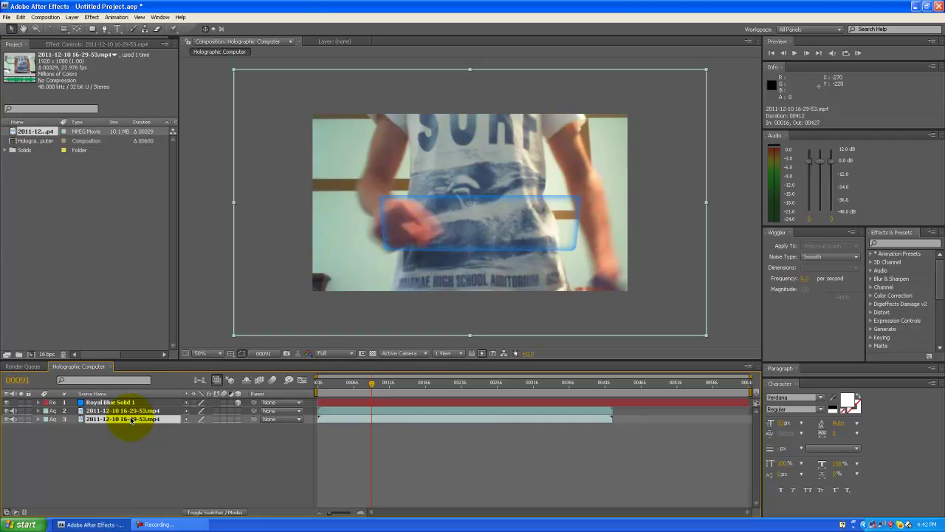
key(Delete)
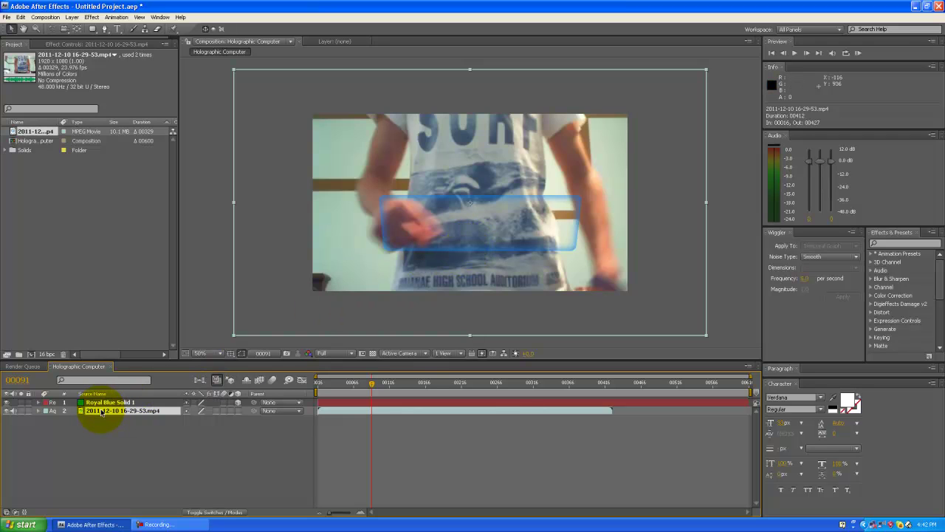
Step: Undo the footage layer edits until only the original resized footage layer remains beneath the blue solid
key(ctrl+z)
key(ctrl+z)
key(ctrl+z)
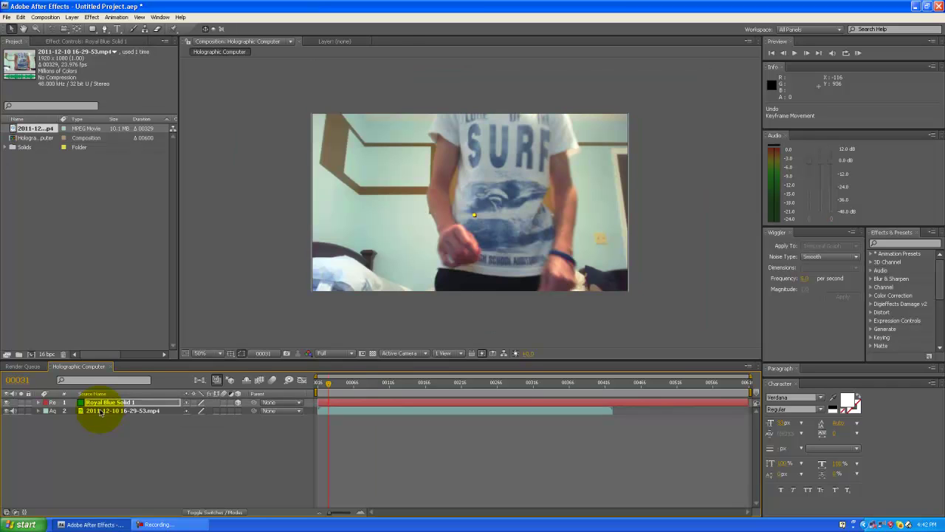
Step: Duplicate the resized footage layer beneath the blue solid
click(101, 412)
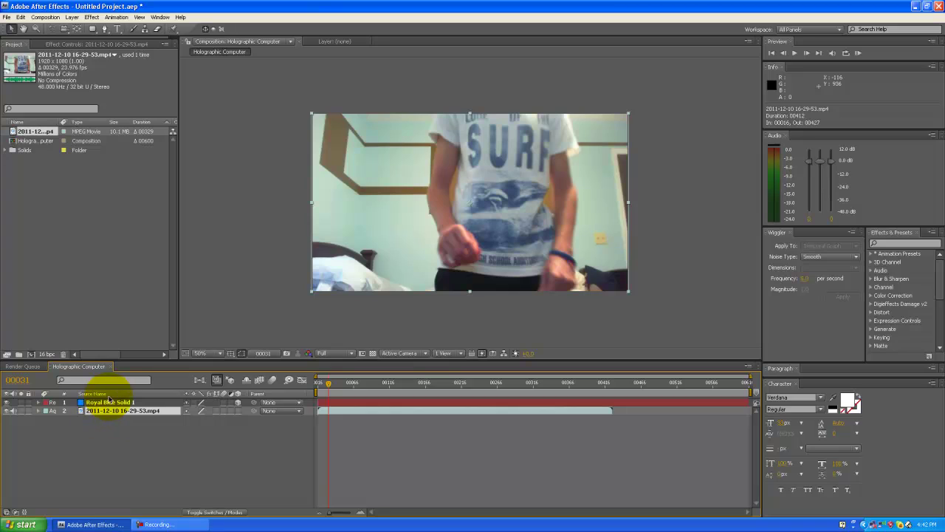
key(ctrl+d)
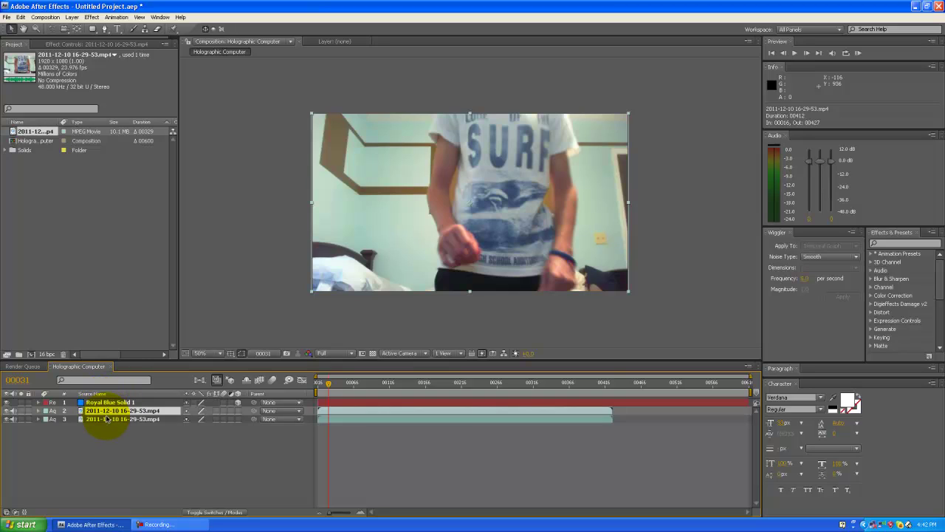
click(113, 420)
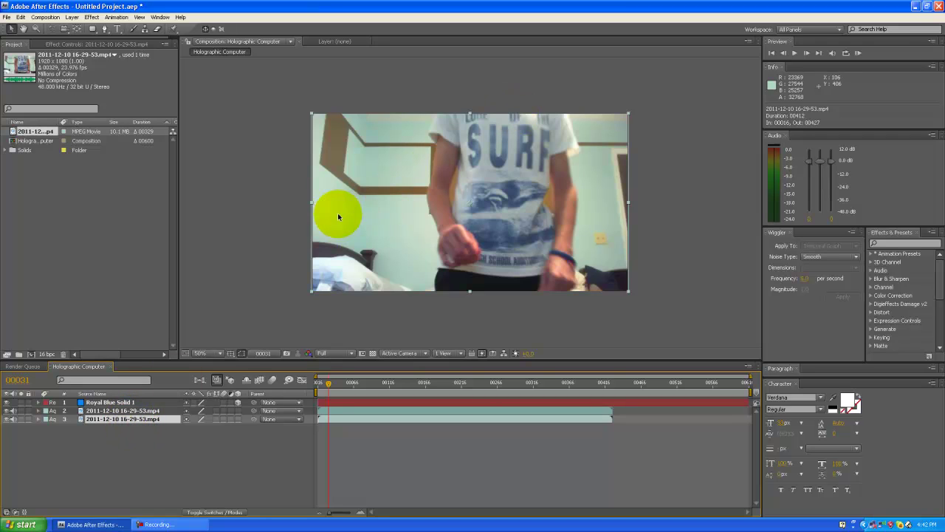
Step: At frame 100, draw a closed four-point Pen mask on the upper footage copy, just inside the blue screen's border
click(363, 382)
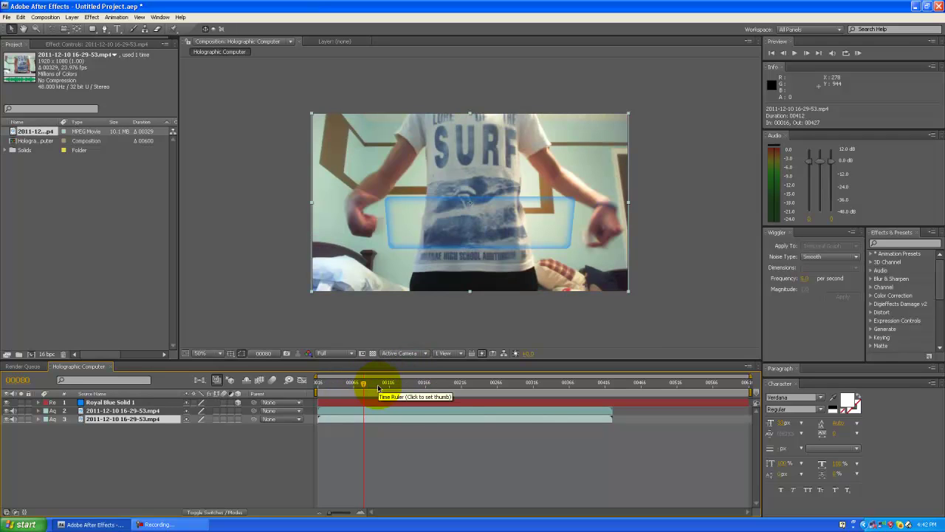
click(378, 385)
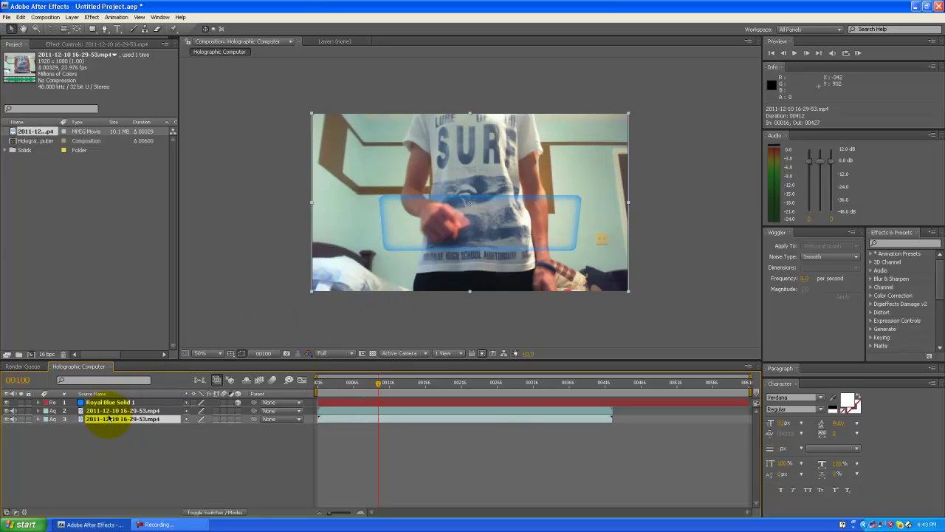
key(Return)
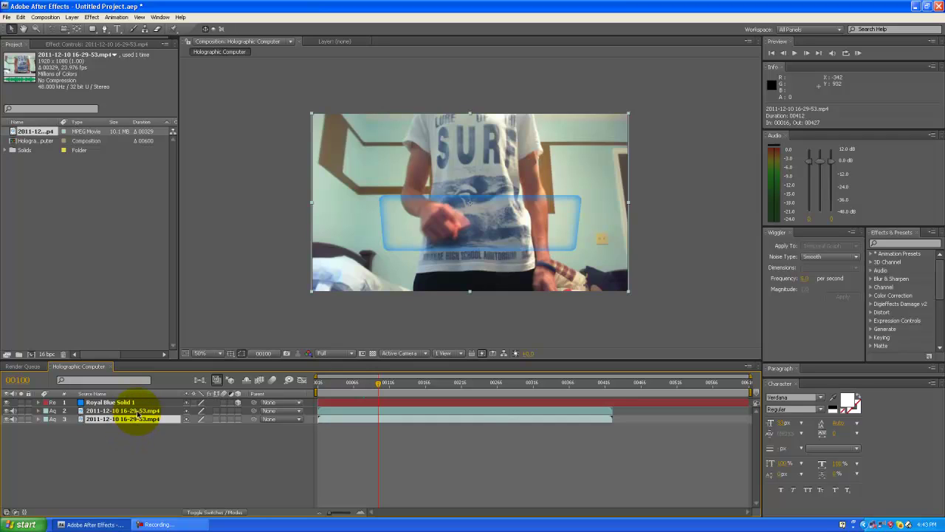
click(138, 410)
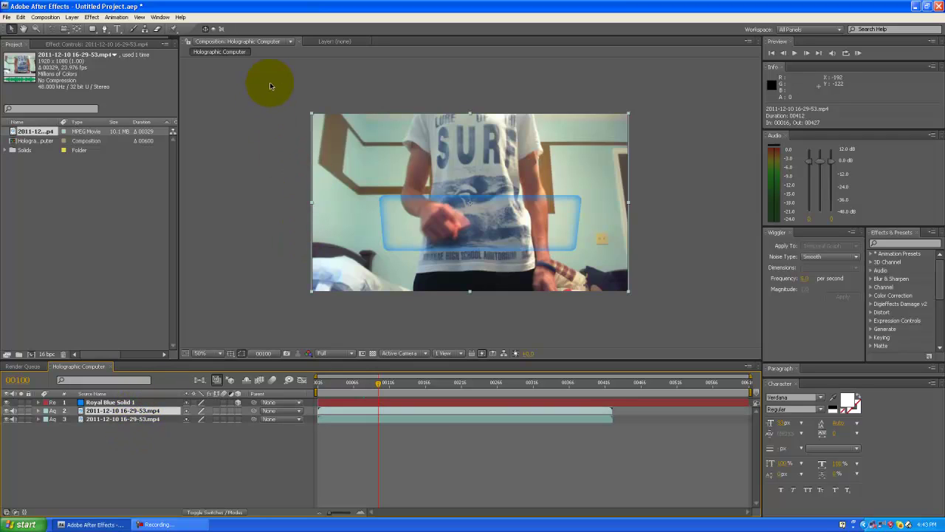
click(106, 29)
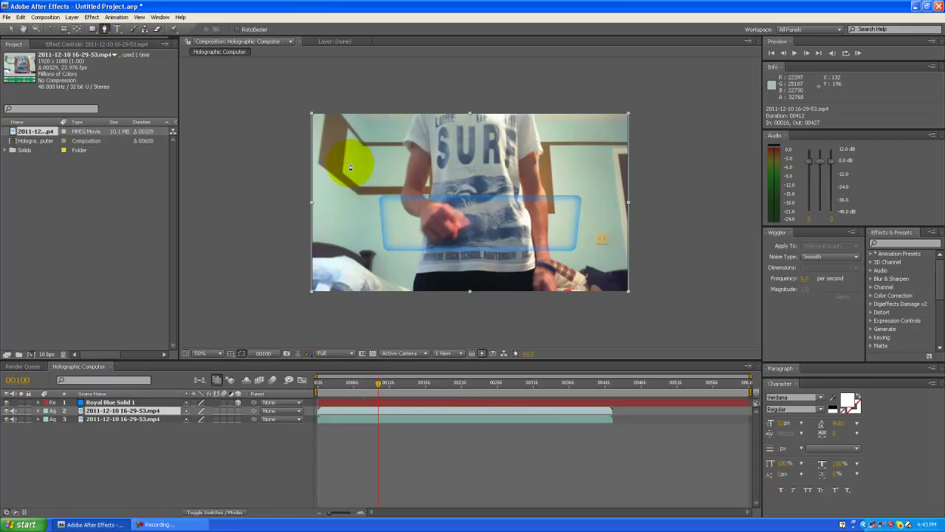
click(385, 204)
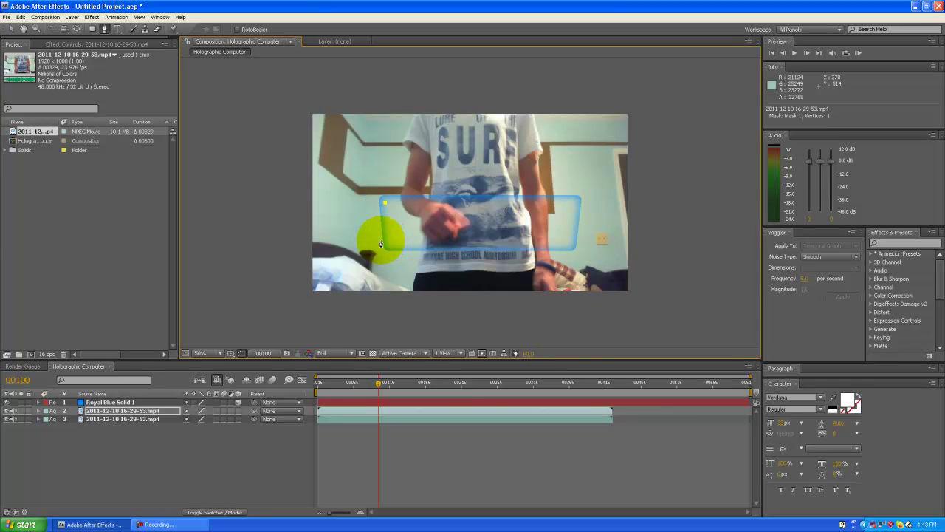
click(385, 242)
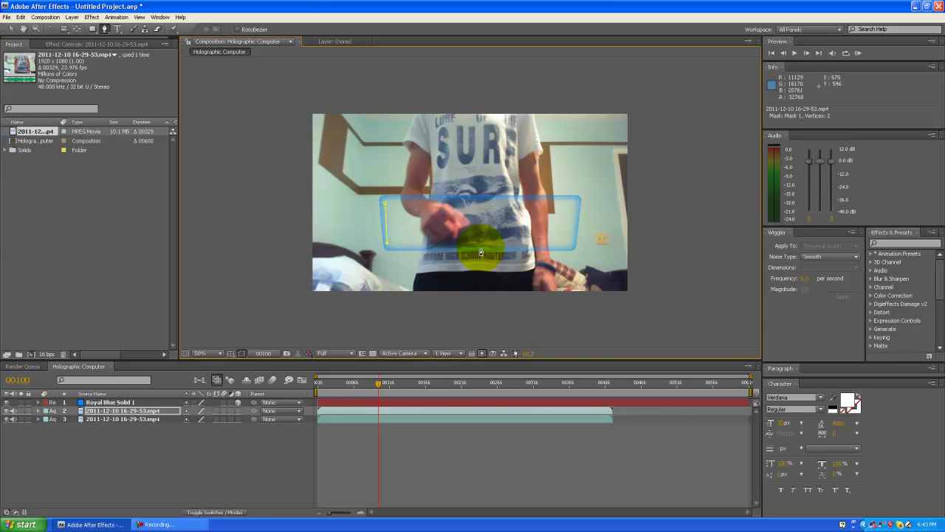
click(569, 245)
click(575, 203)
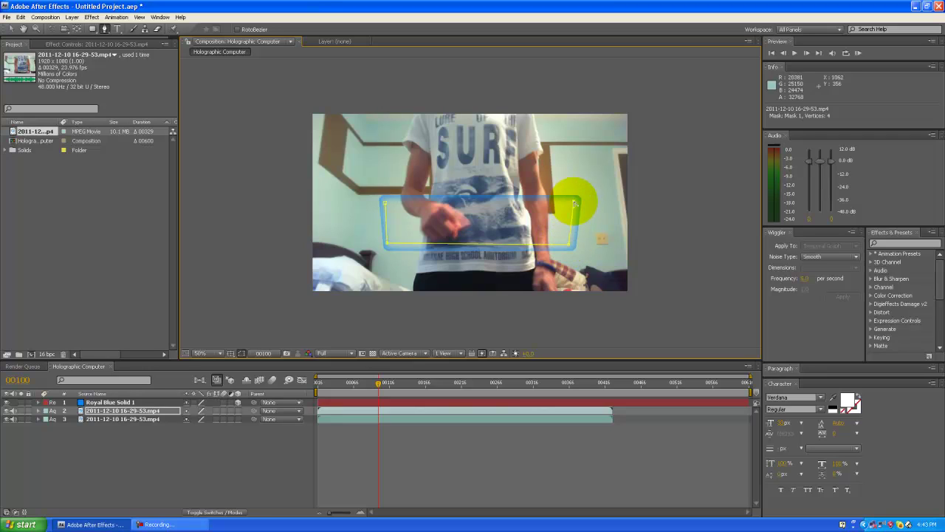
click(384, 203)
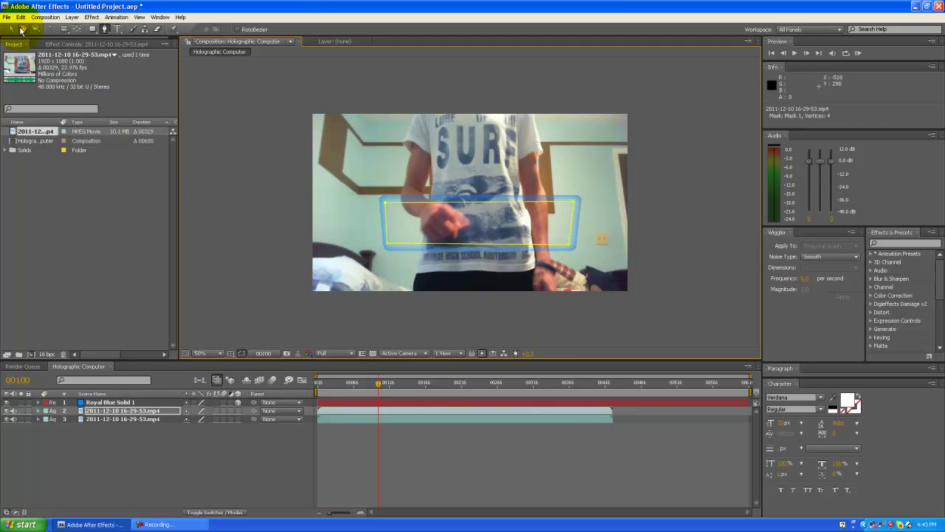
Step: Nudge the mask's lower-left vertex to fit the blue screen's corner and raise both upper vertices above the frame's top edge
click(11, 28)
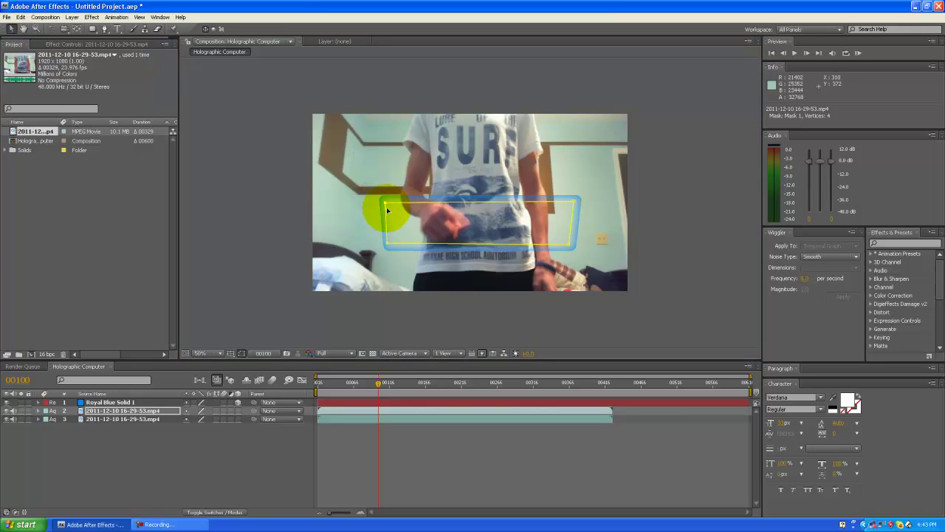
click(387, 243)
drag(390, 244, 390, 246)
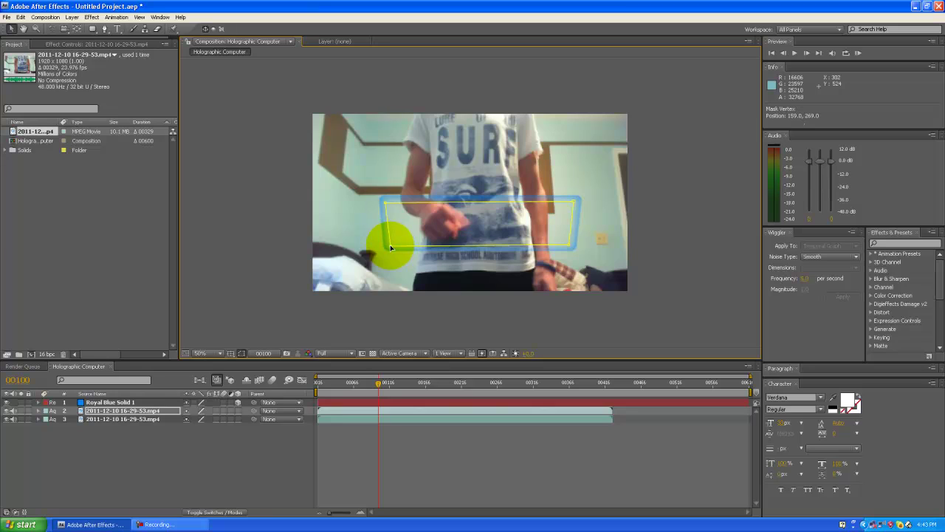
drag(389, 244, 371, 103)
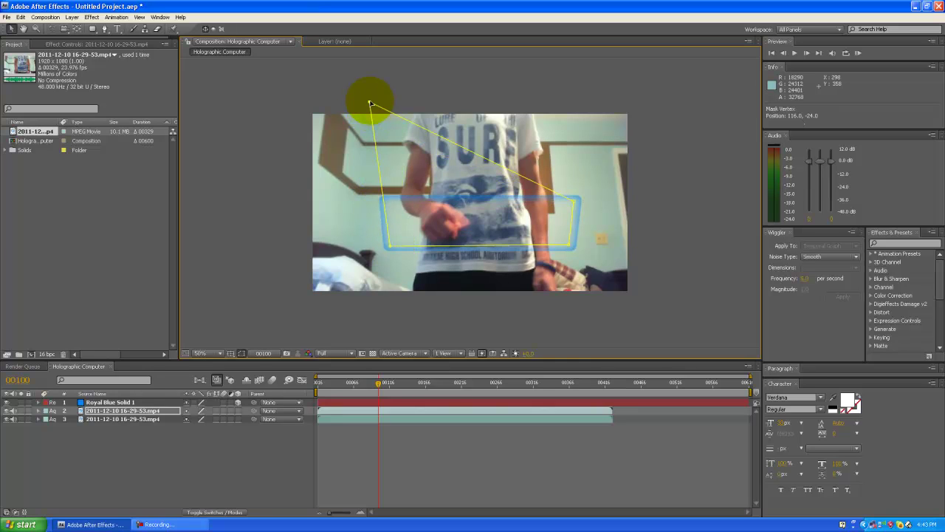
click(575, 203)
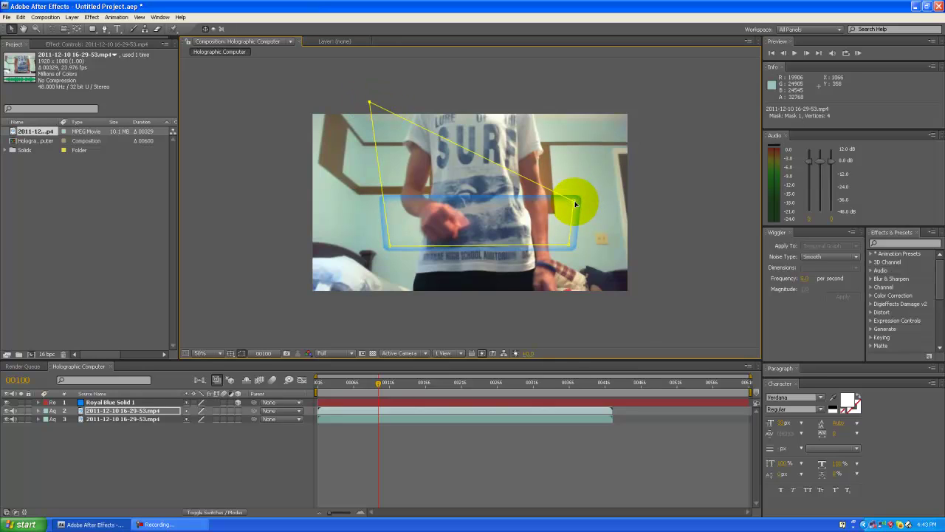
drag(575, 203, 590, 102)
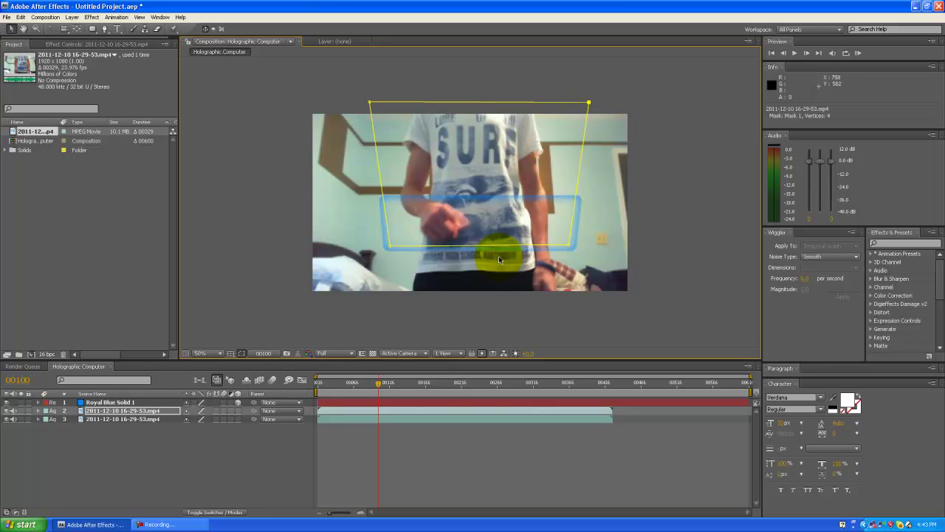
click(177, 523)
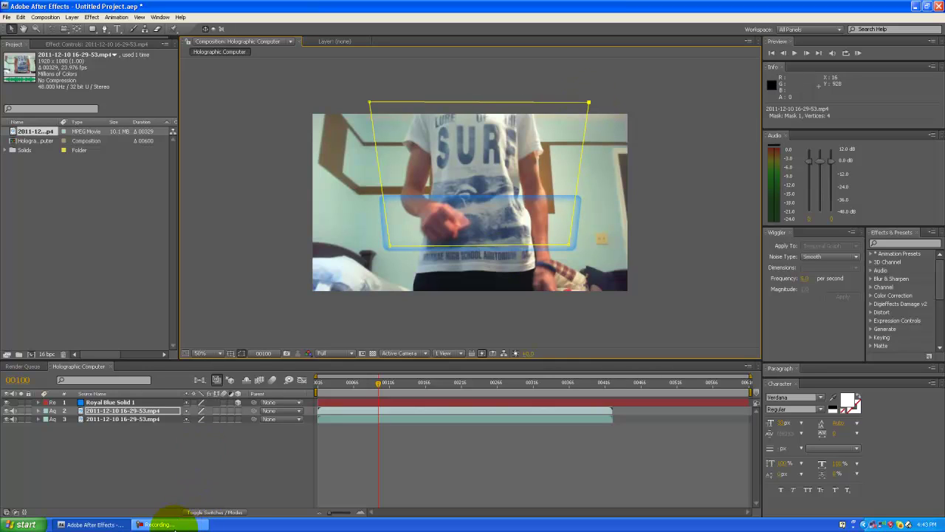
click(176, 524)
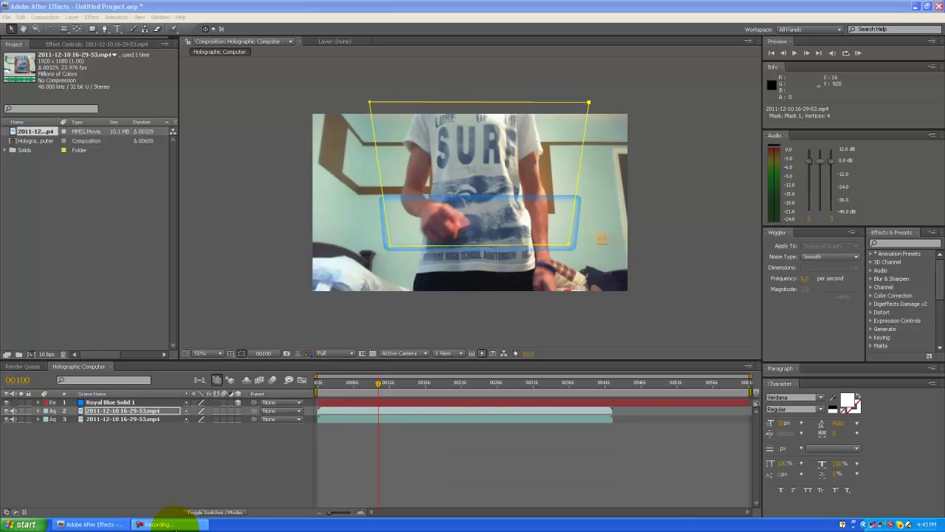
click(506, 232)
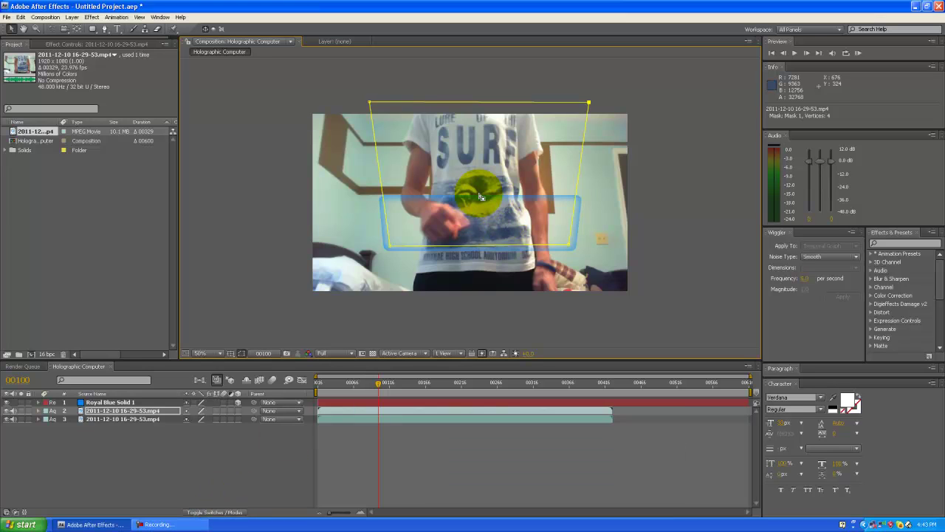
click(103, 417)
click(109, 412)
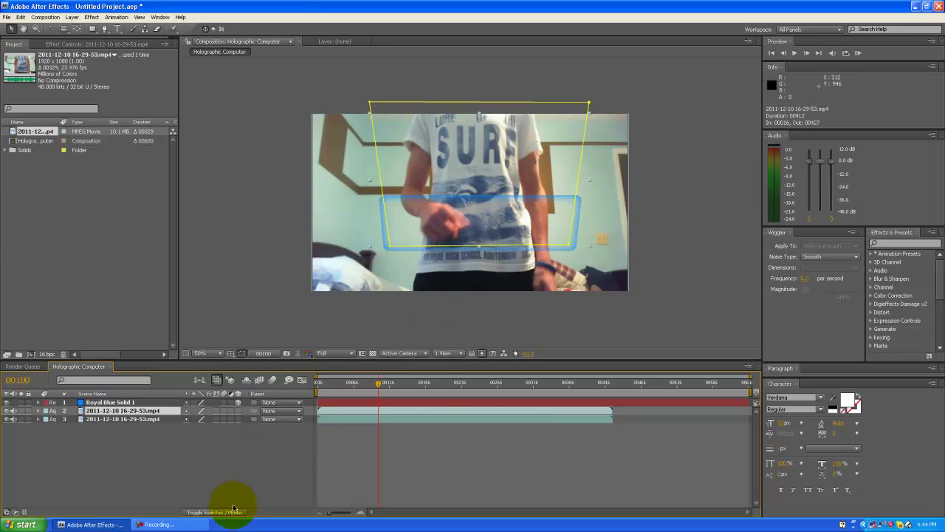
click(188, 524)
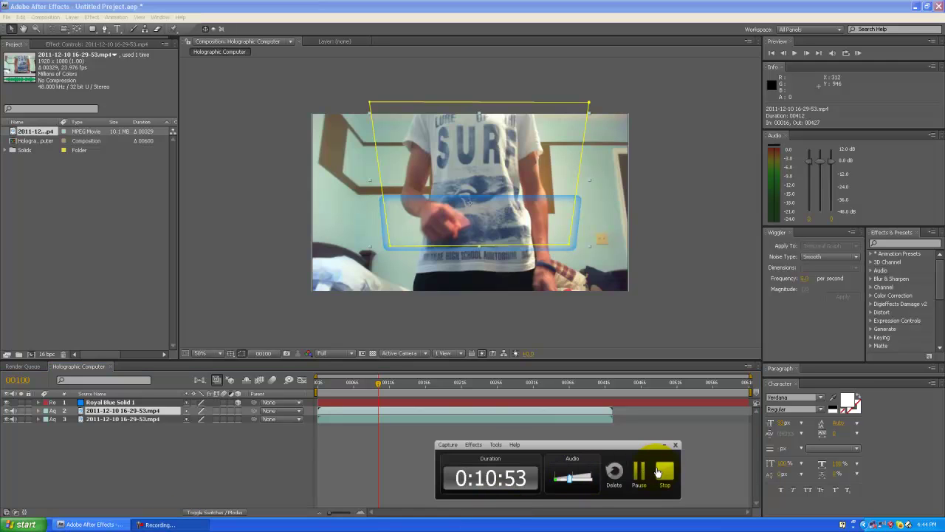
click(639, 471)
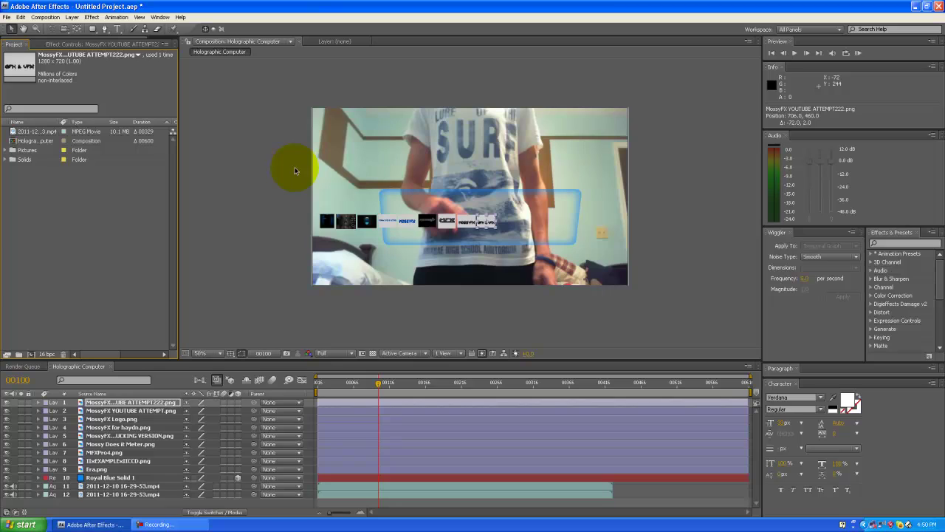
Step: Show the rulers, add a horizontal guide at 300, and align the first five thumbnail pictures' top edges to it
click(271, 174)
key(ctrl+r)
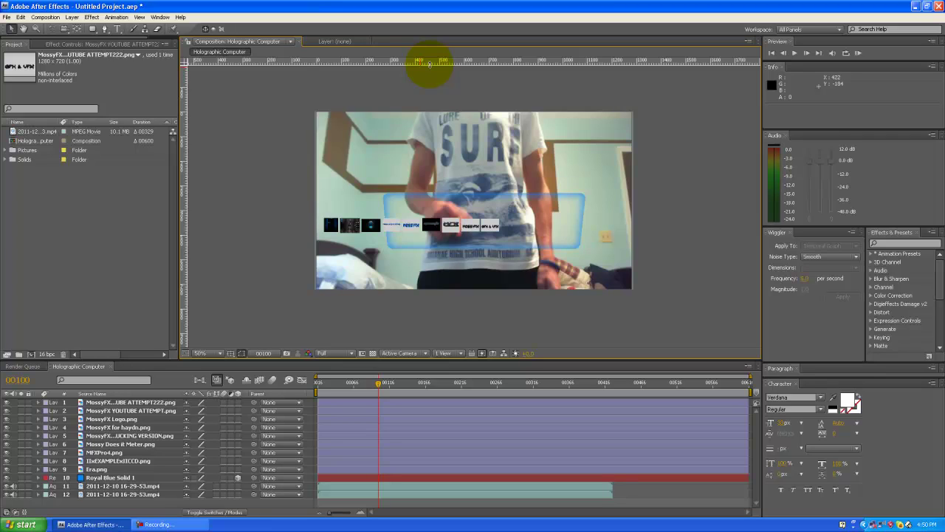
drag(433, 63, 446, 208)
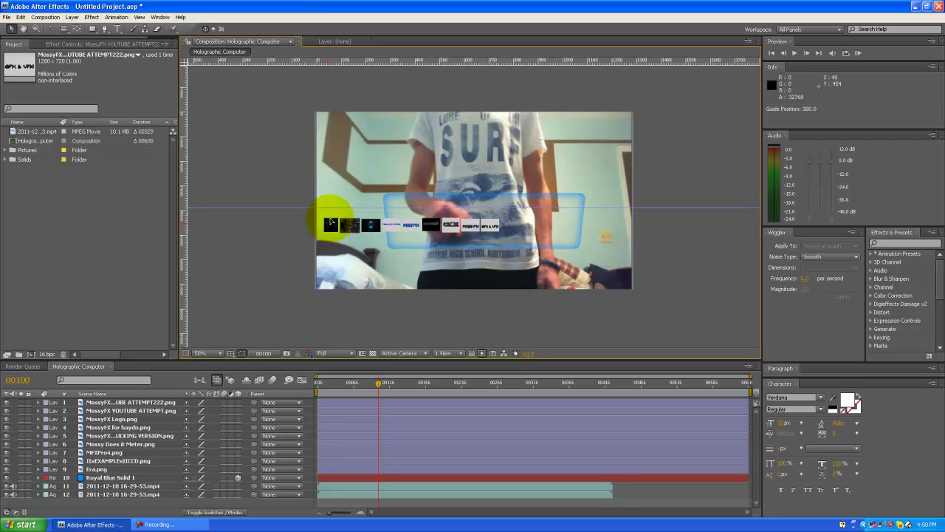
drag(330, 222, 406, 214)
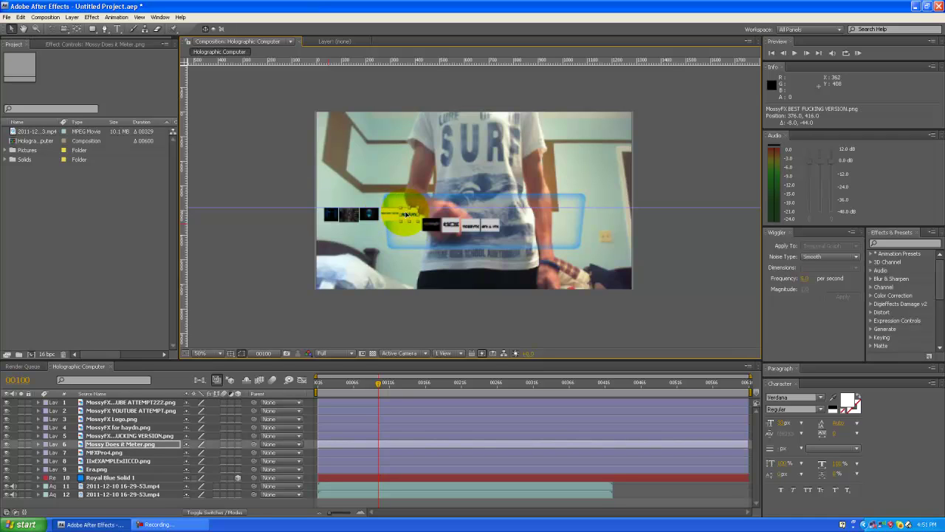
click(170, 525)
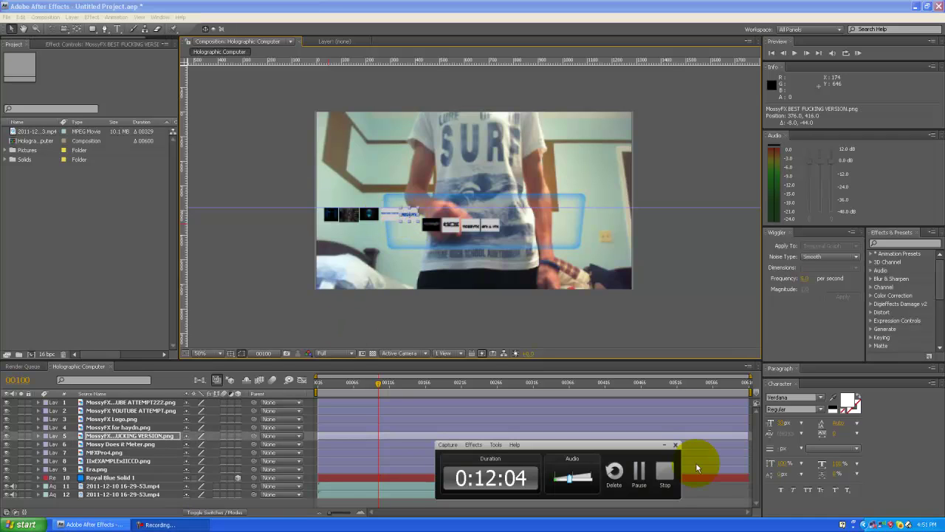
click(640, 471)
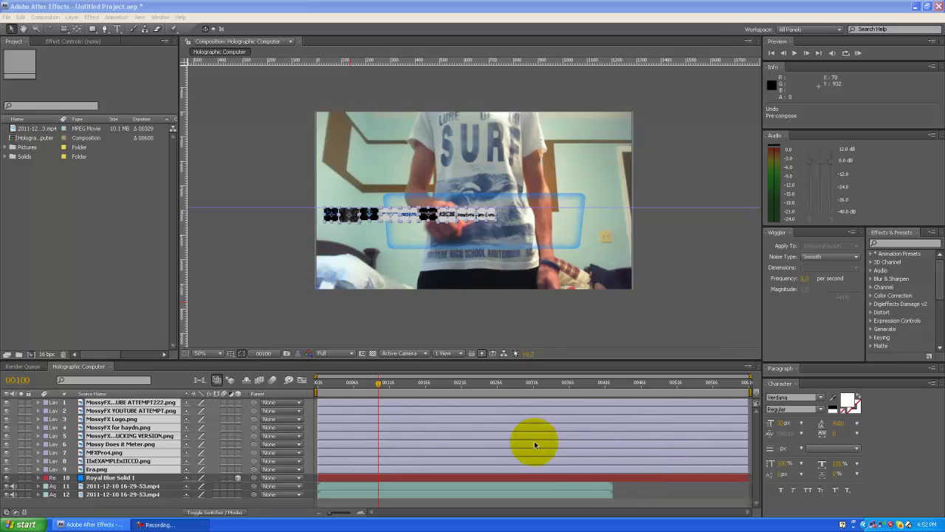
click(421, 199)
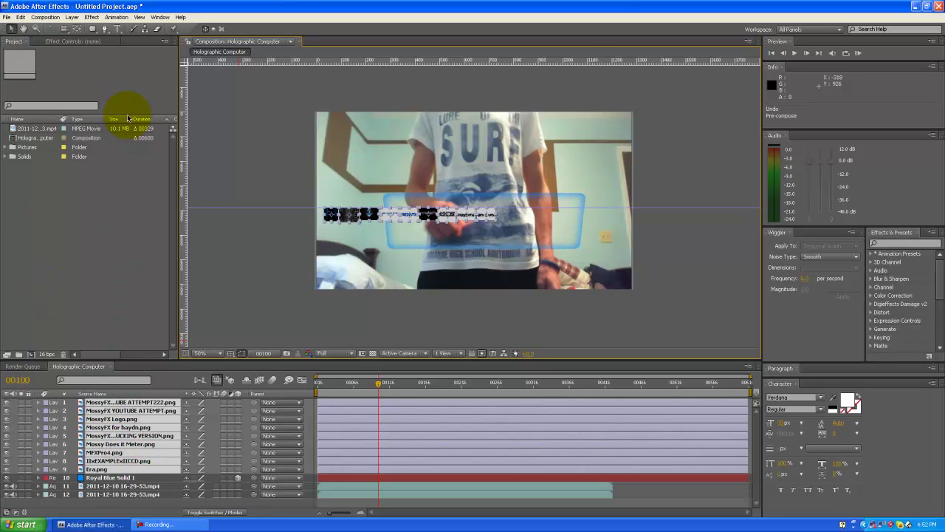
Step: Pre-compose the nine selected picture layers into a composition named Picture Roll, moving all attributes into it
click(74, 18)
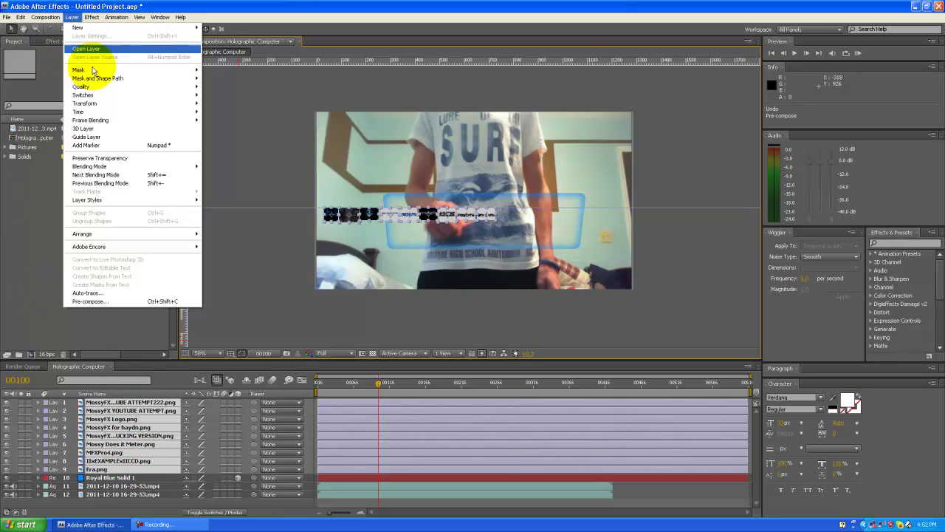
click(90, 301)
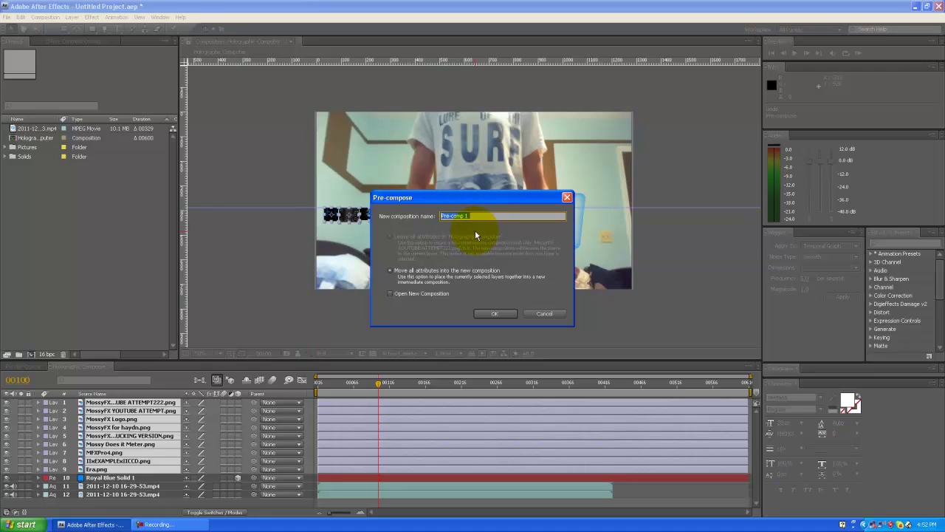
text(Picture Roll)
click(493, 314)
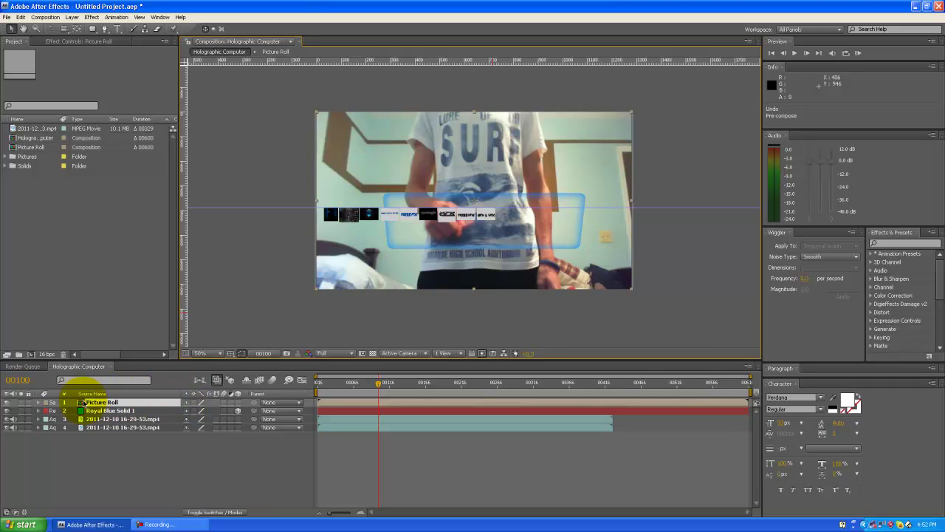
Step: Enlarge the Picture Roll layer and place it at about 1374, 334 so its thumbnails run across the blue screen
click(392, 219)
drag(392, 218, 473, 221)
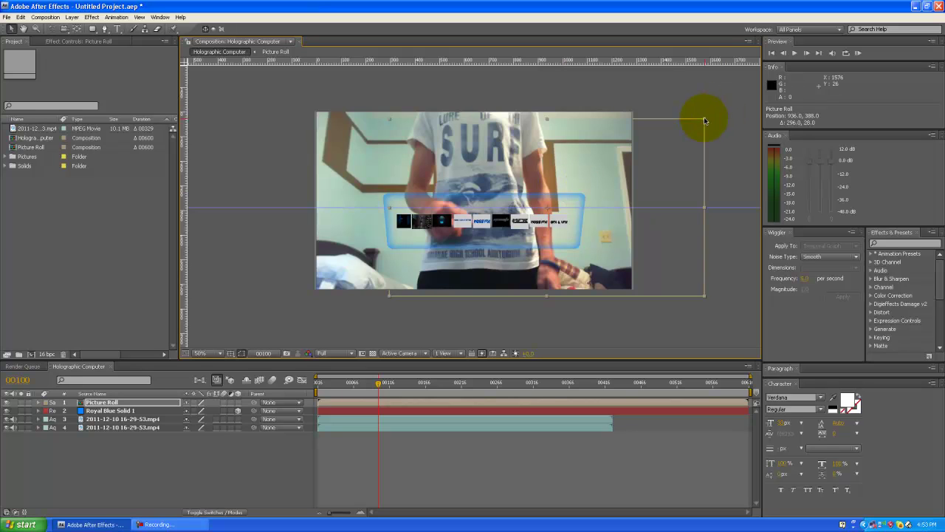
drag(704, 117, 715, 136)
drag(474, 241, 610, 224)
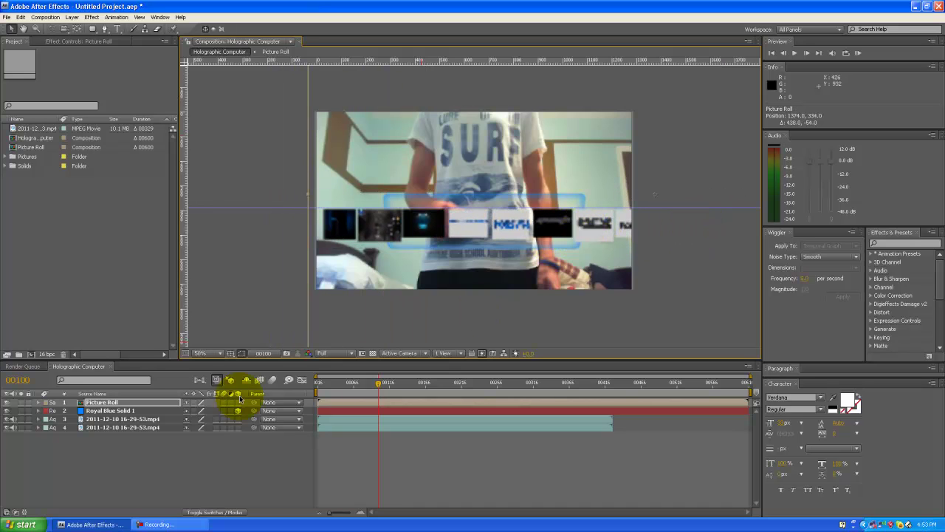
Step: Move the Picture Roll layer directly beneath the masked footage copy and set that copy's Mask 1 mode to Subtract
drag(107, 403, 104, 426)
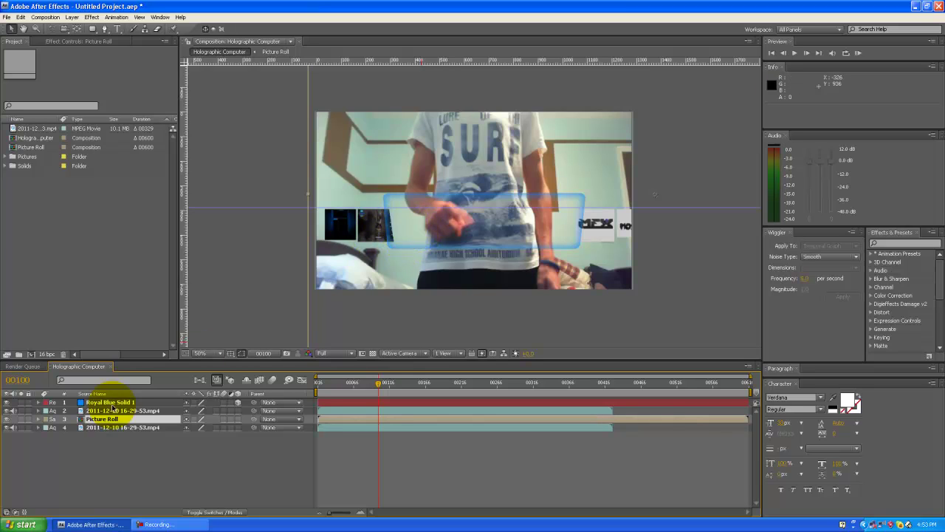
click(38, 410)
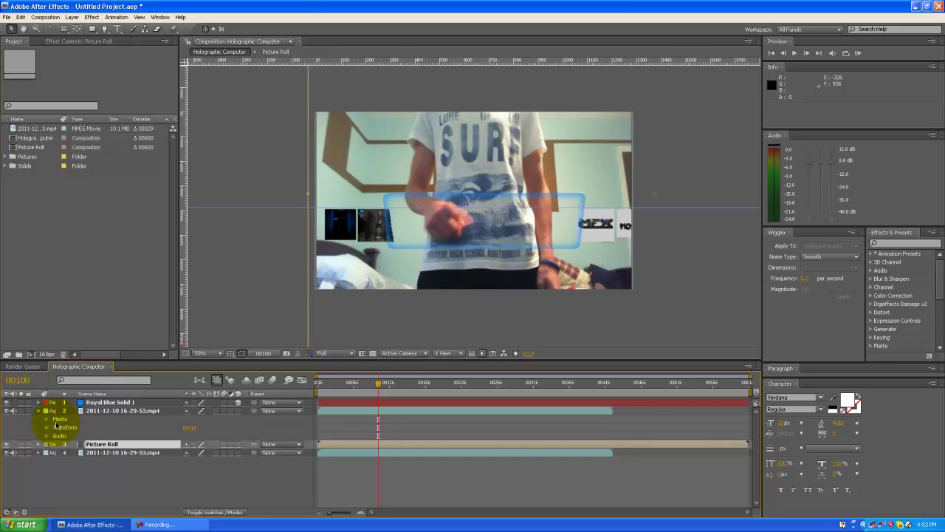
click(45, 419)
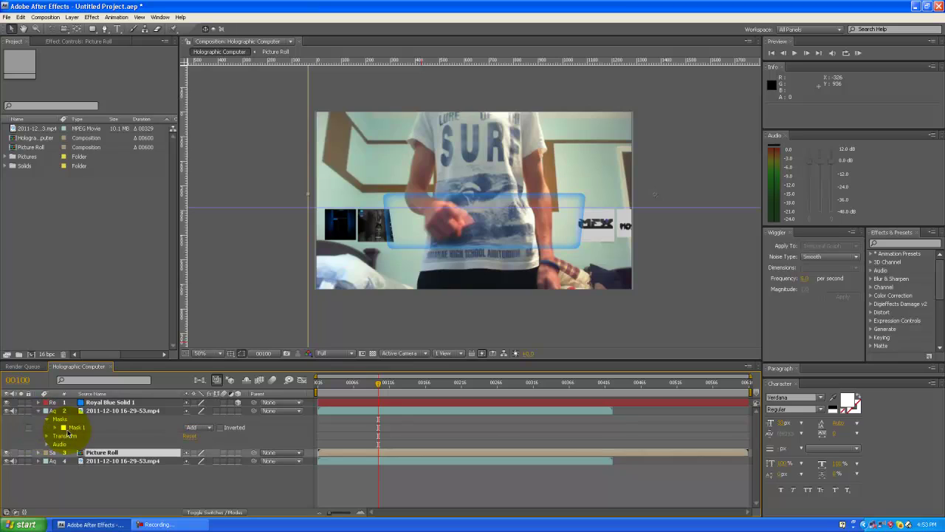
click(77, 428)
click(207, 431)
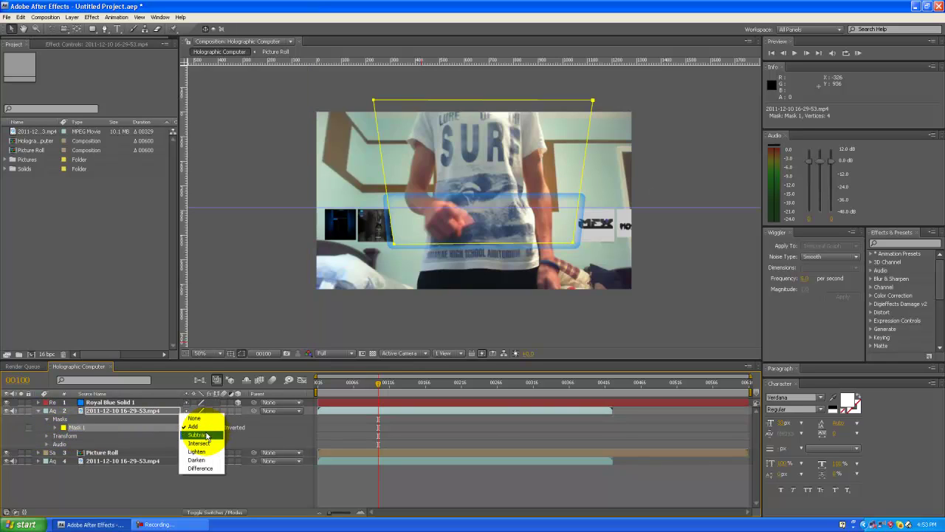
click(206, 435)
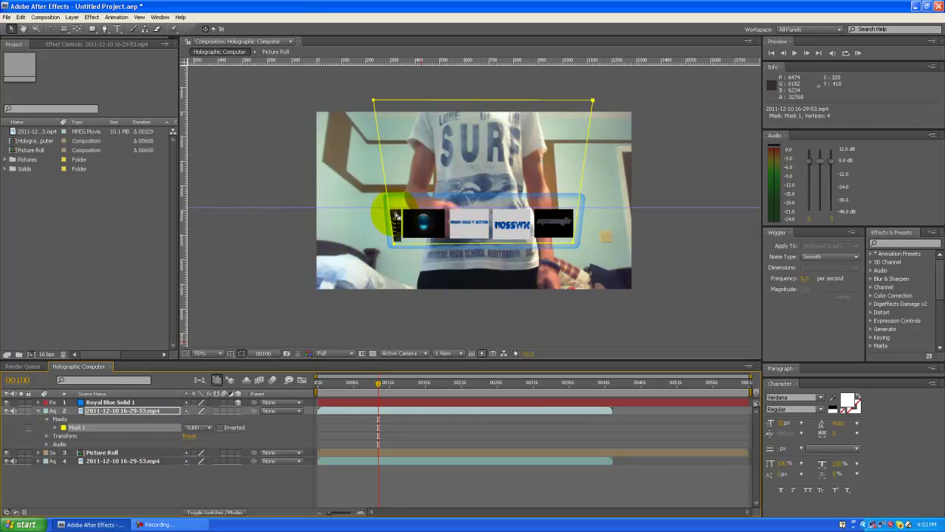
click(40, 414)
Step: Slide the Picture Roll layer to the right, to about 2000, 336, so its first thumbnails sit in the screen's right half
click(102, 419)
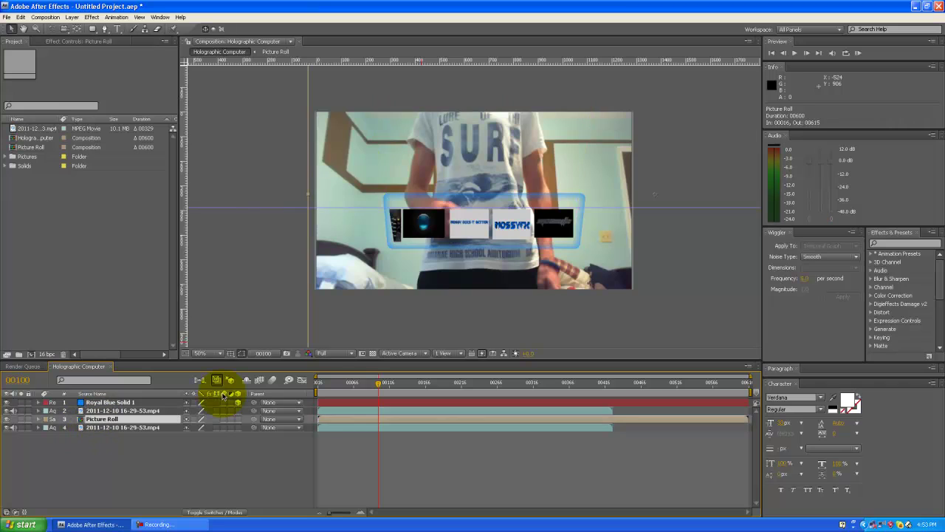
drag(485, 228, 622, 226)
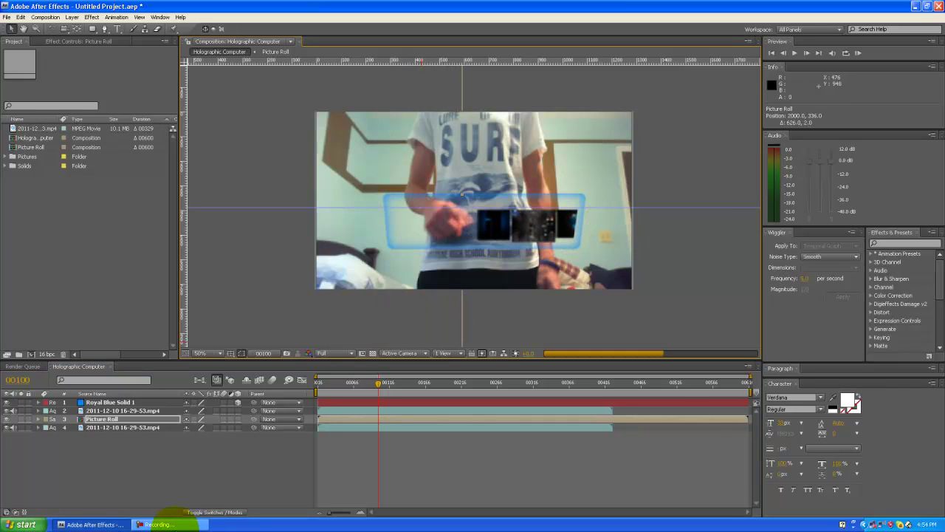
click(175, 525)
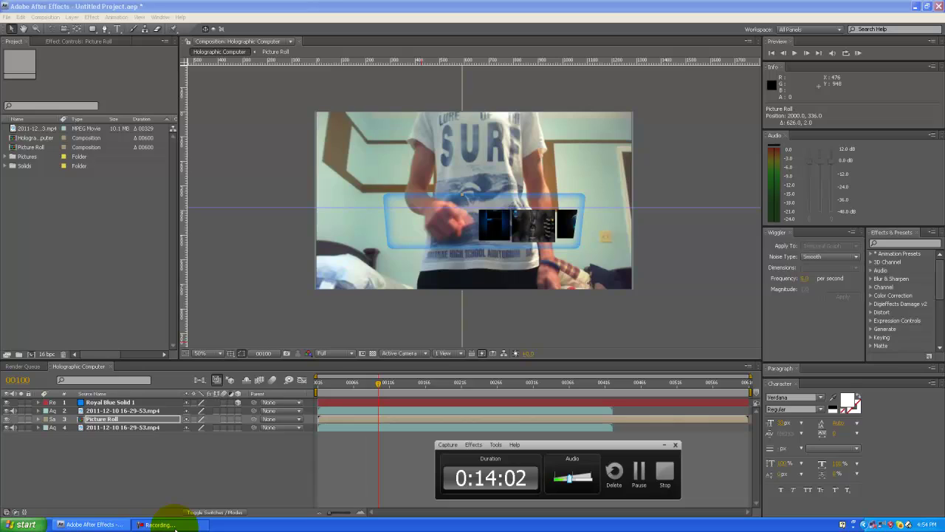
click(638, 471)
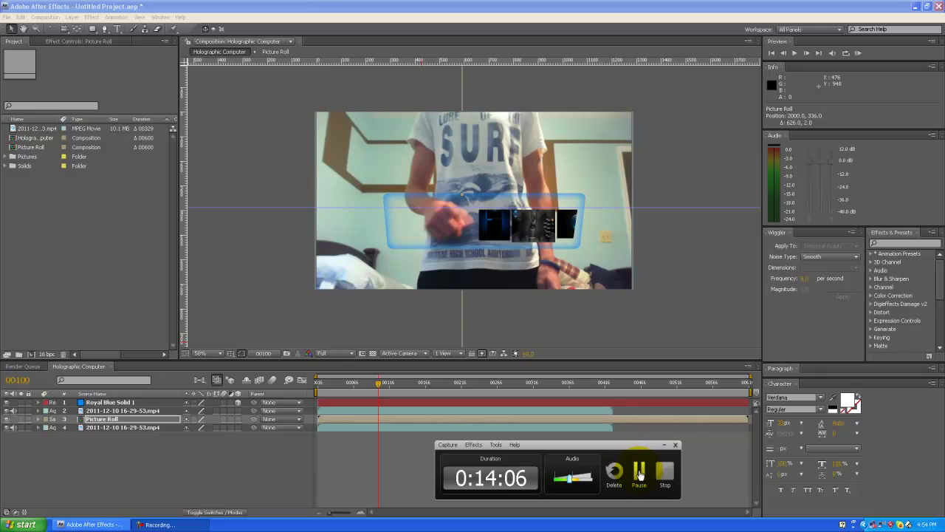